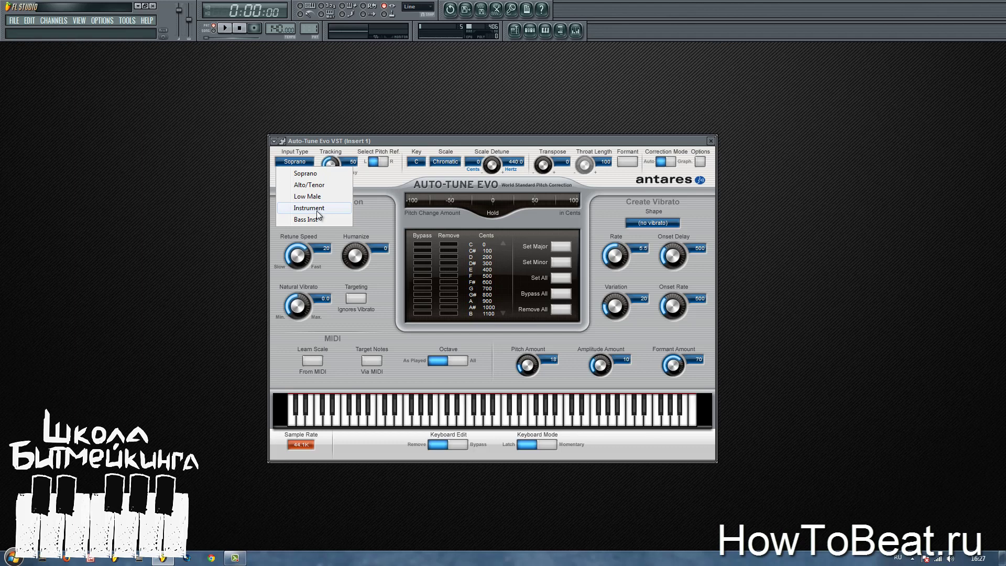
Set the Auto-Tune Evo input type to Instrument and switch the correction mode to Graph
left_click(308, 208)
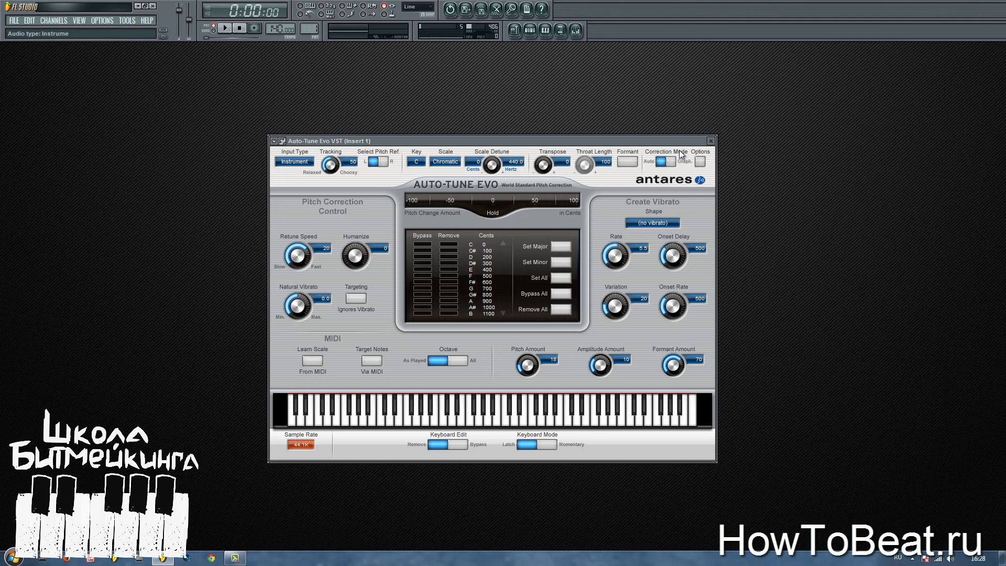
left_click(674, 162)
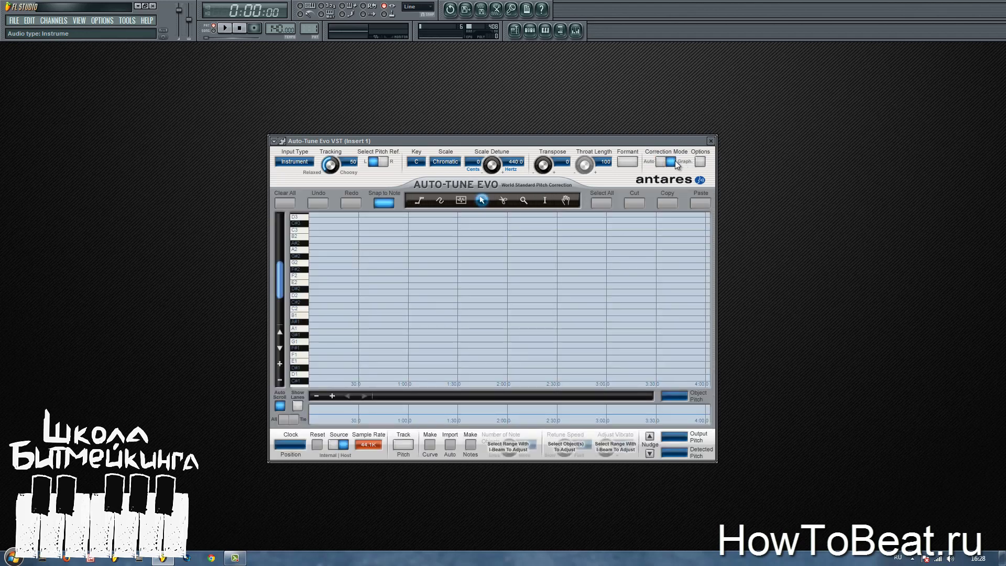
left_click_drag(650, 143, 662, 130)
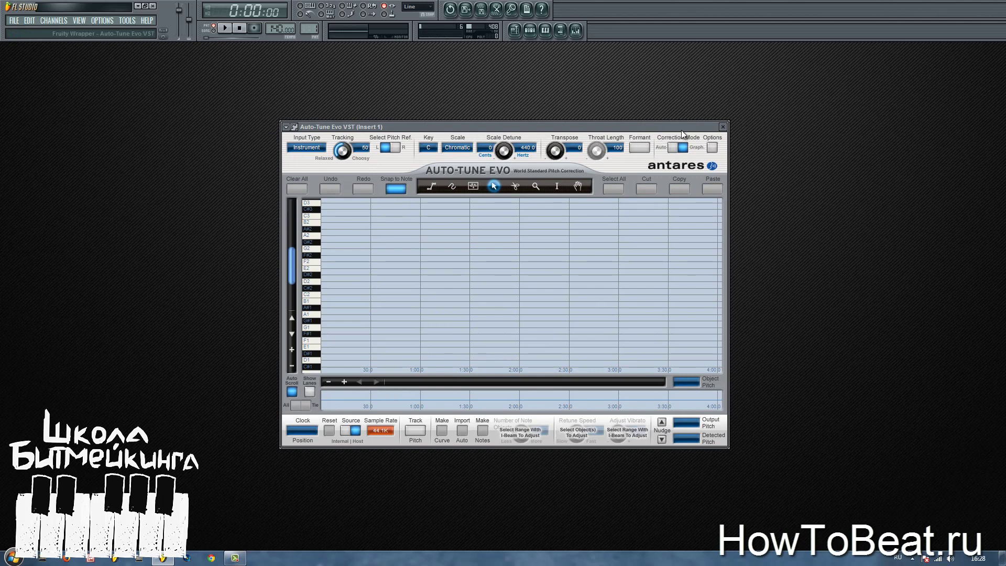
Open the Sliced beats folder in the browser and preview the sample 02. We Have Met Before_4
left_click(560, 31)
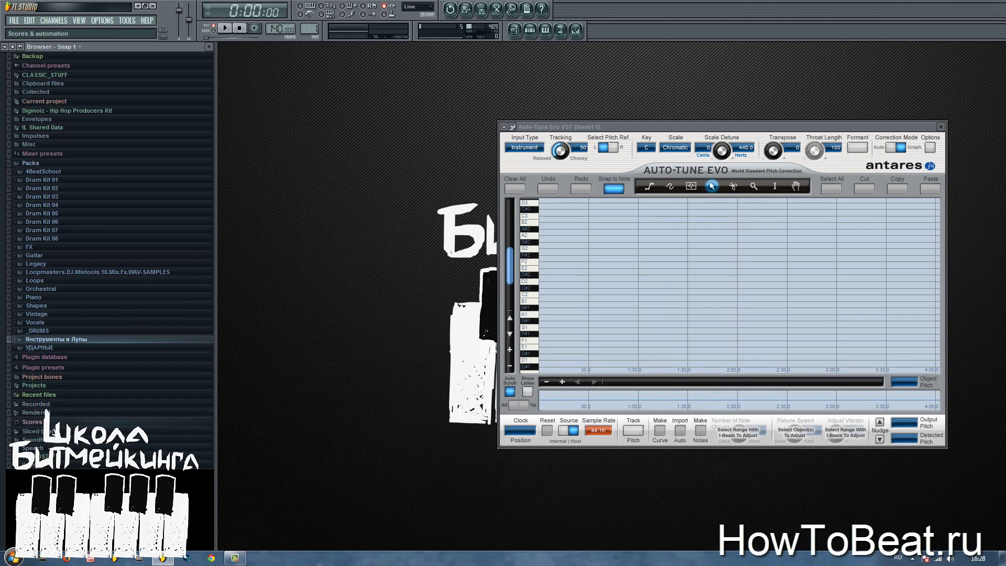
left_click(42, 431)
left_click(79, 424)
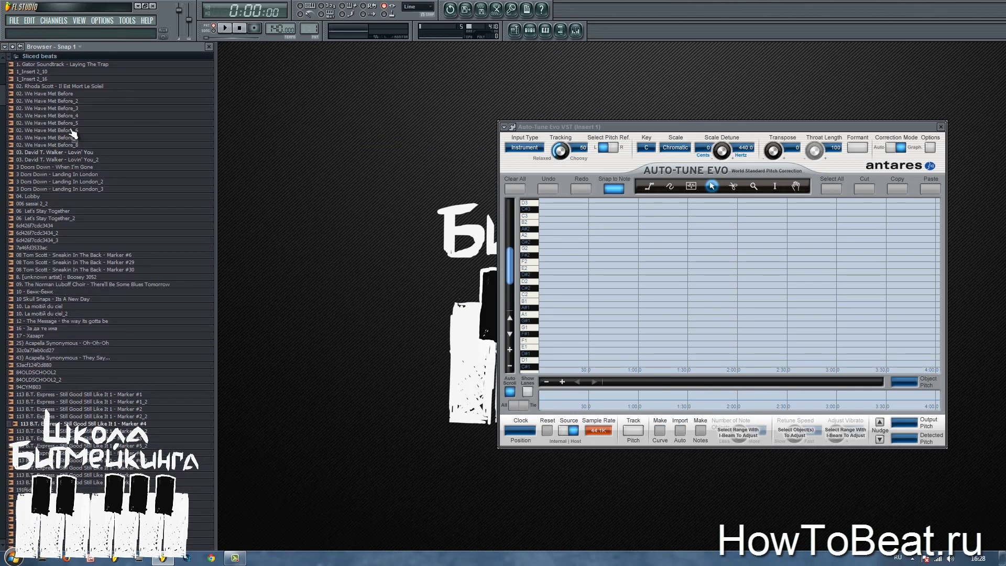
left_click(71, 116)
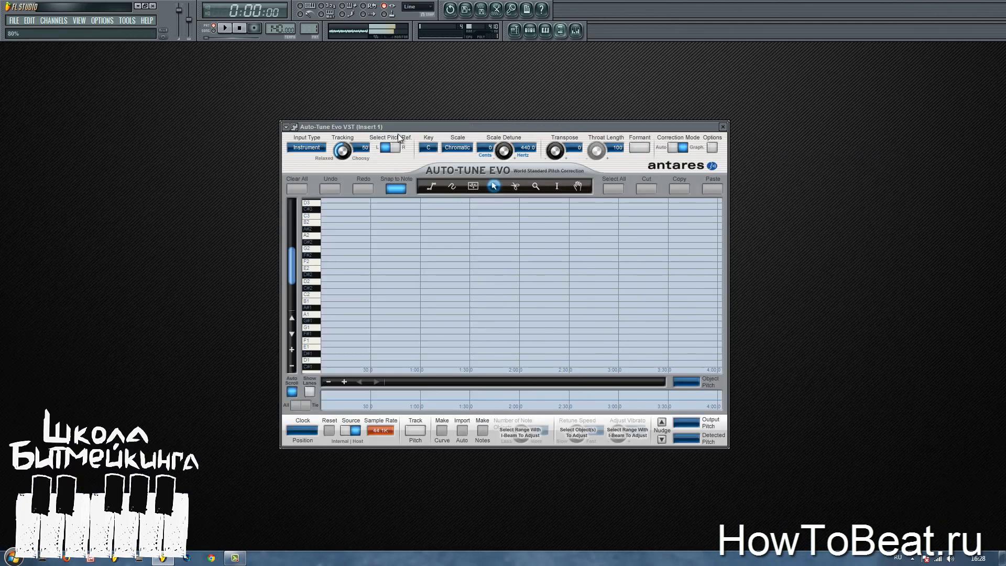
Audition nearby Sliced beats samples and place 02. We Have Met Before at the start of playlist Track 1
left_click(560, 30)
left_click(514, 31)
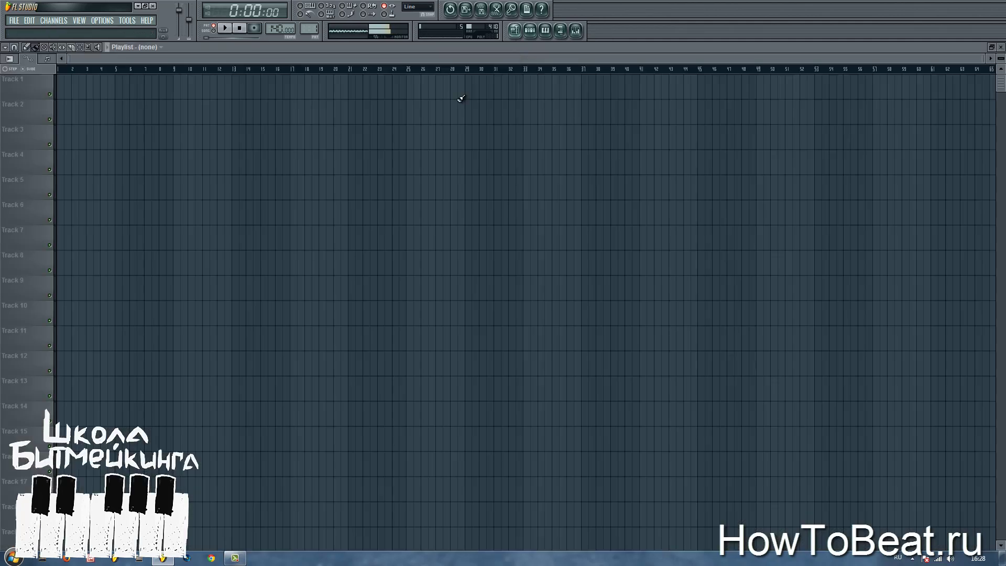
left_click(560, 31)
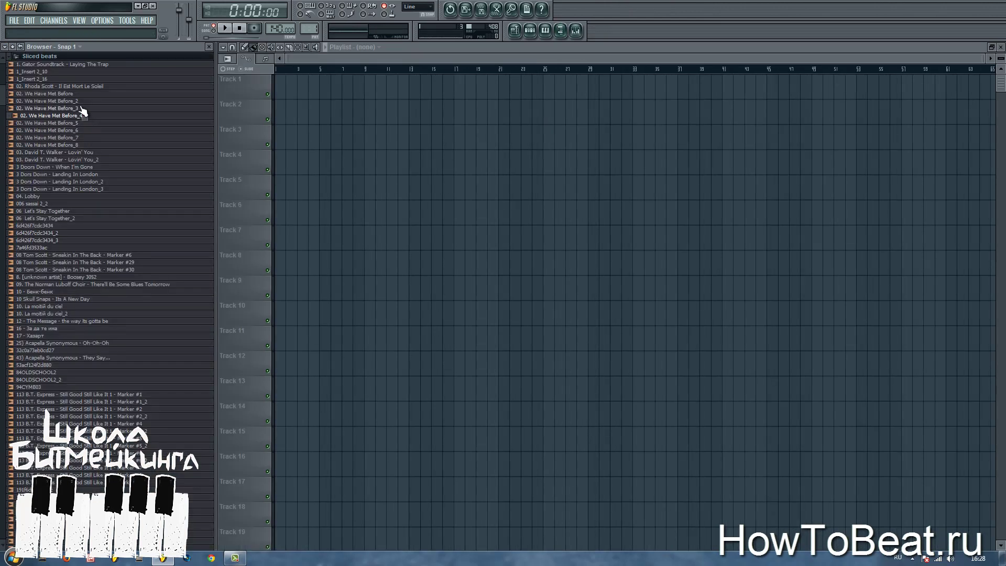
left_click(80, 101)
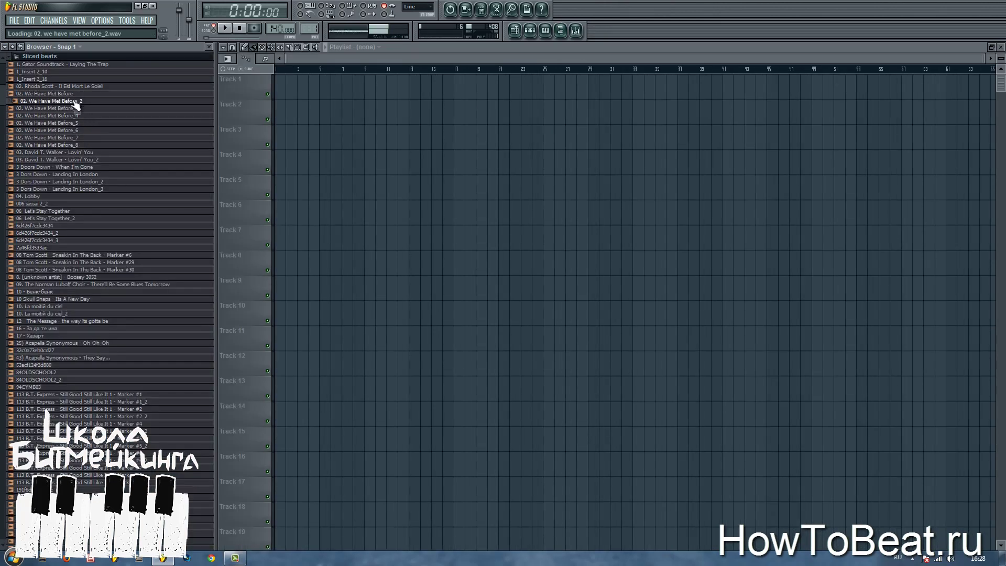
left_click(65, 94)
left_click(58, 86)
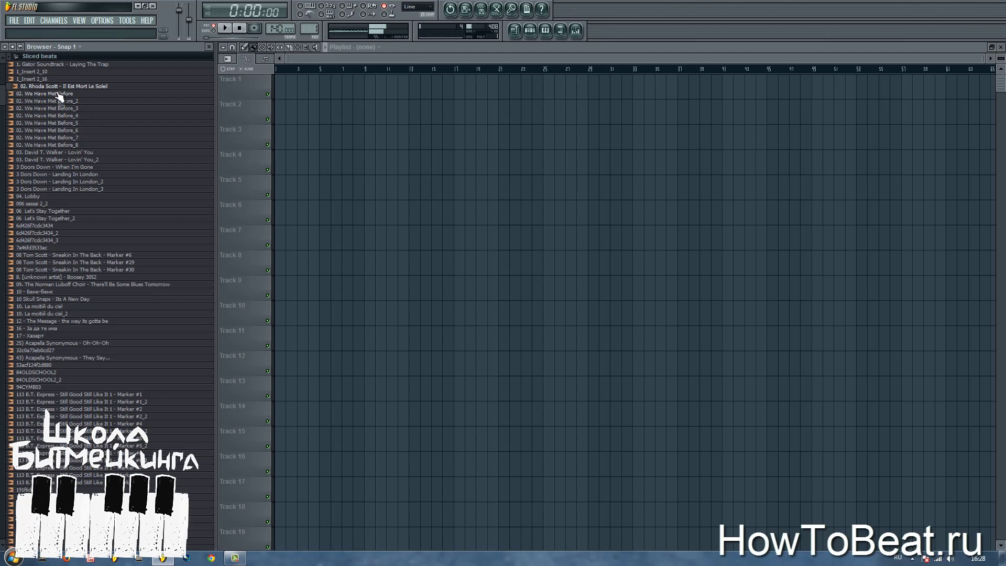
left_click_drag(58, 94, 283, 92)
left_click(561, 32)
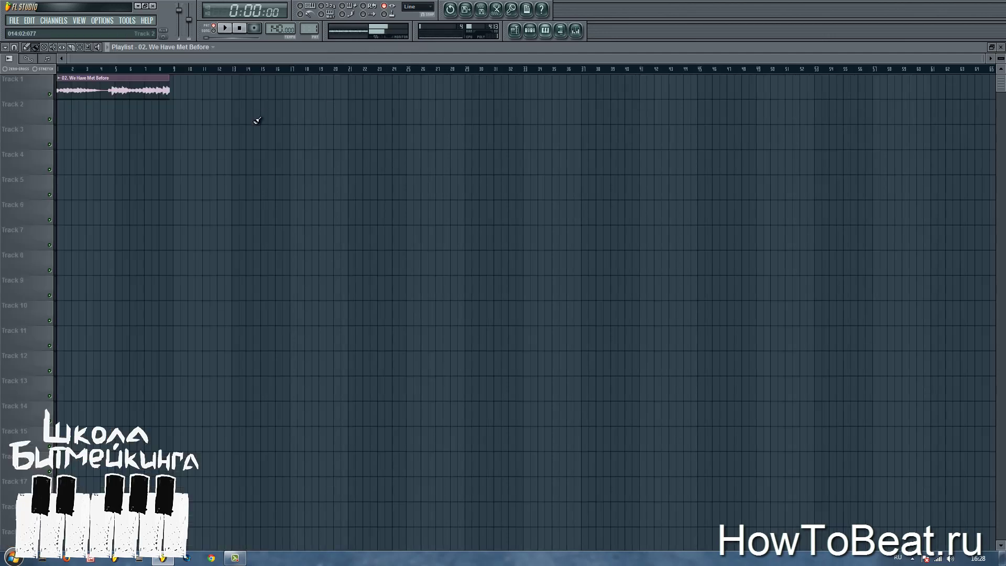
Time-stretch the 02. We Have Met Before clip to 8 bars in its channel settings
double_click(146, 86)
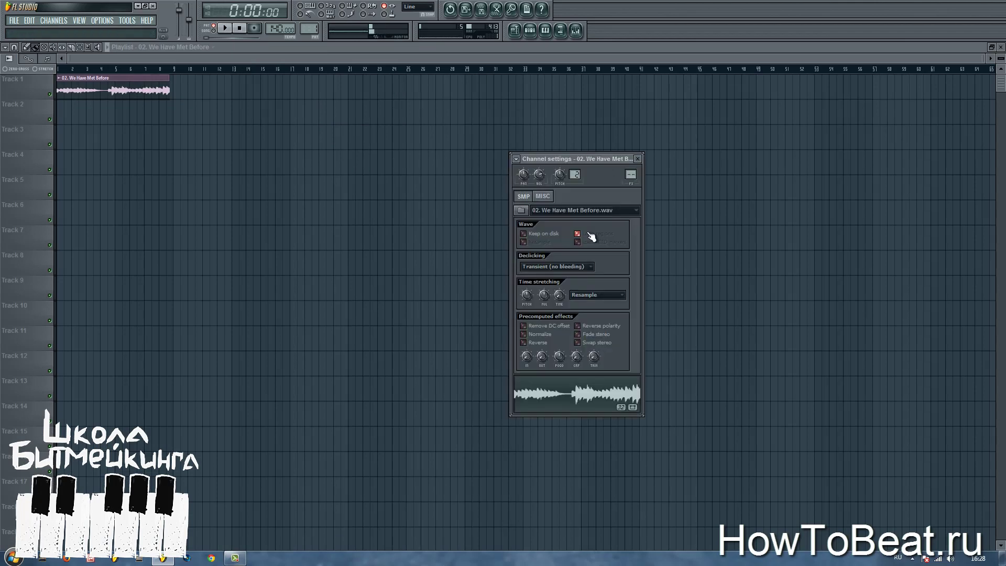
right_click(558, 294)
left_click(575, 373)
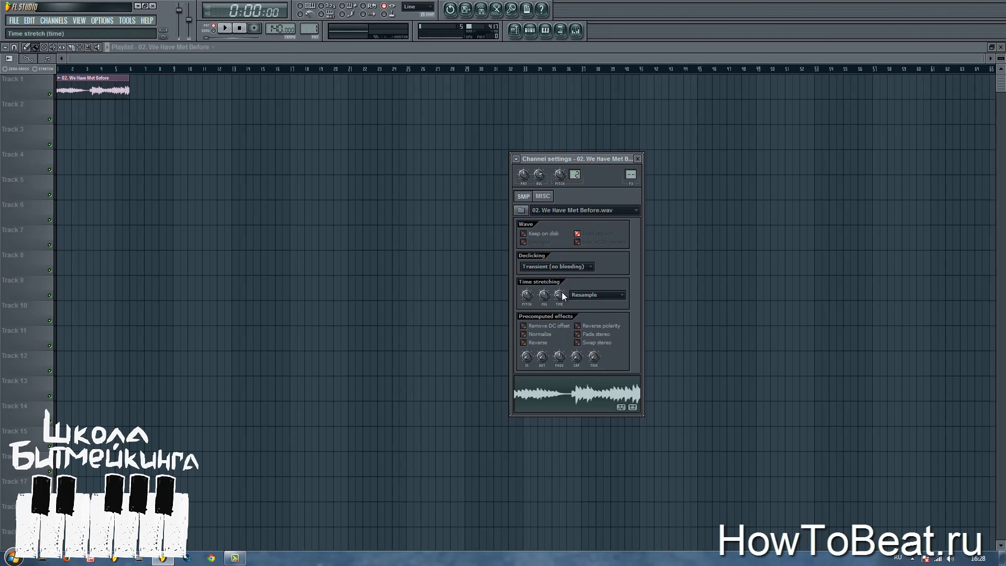
left_click_drag(561, 292, 558, 269)
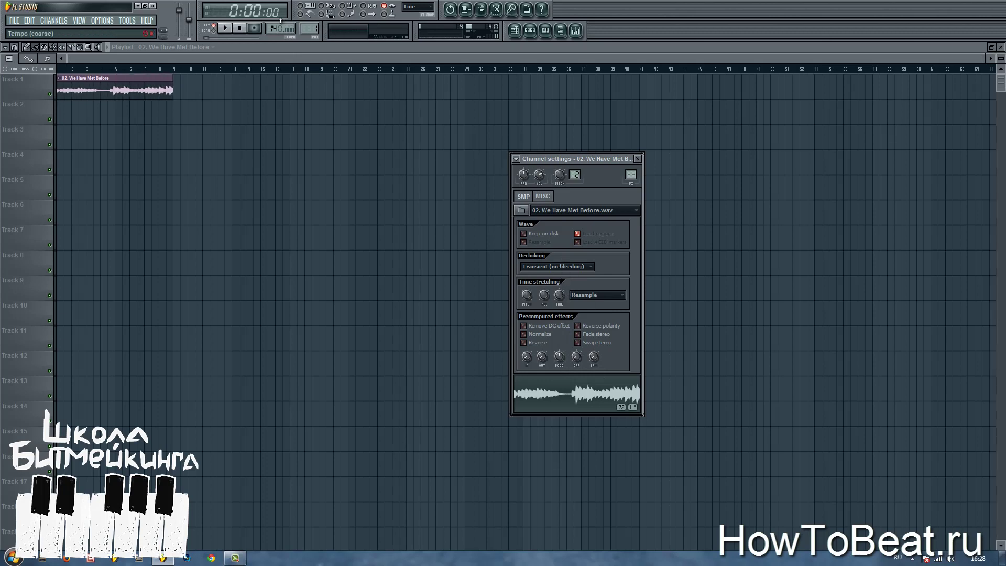
Play the clip, time-stretch it to 4 bars and set the project tempo to 78 BPM
left_click_drag(280, 21, 301, 82)
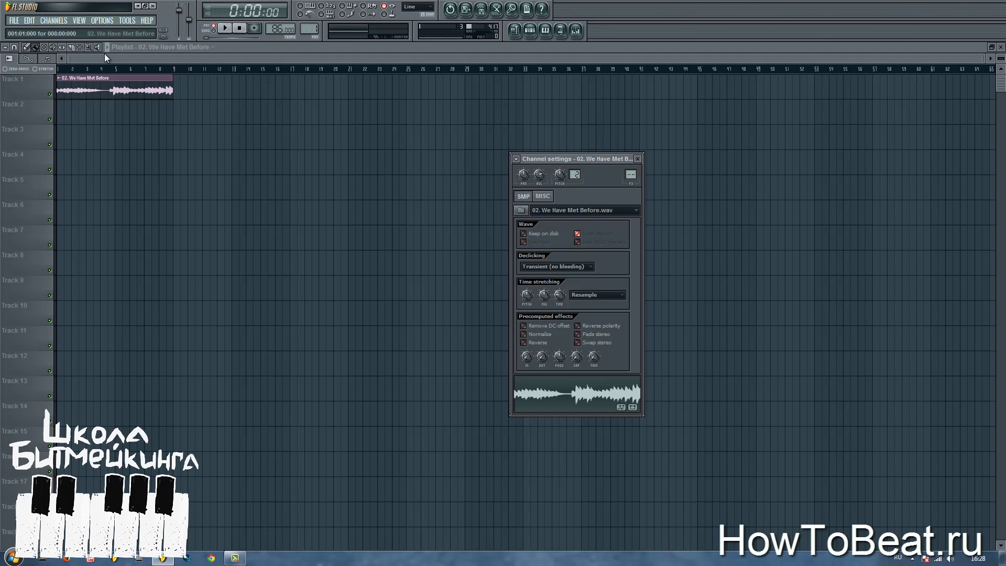
left_click(224, 28)
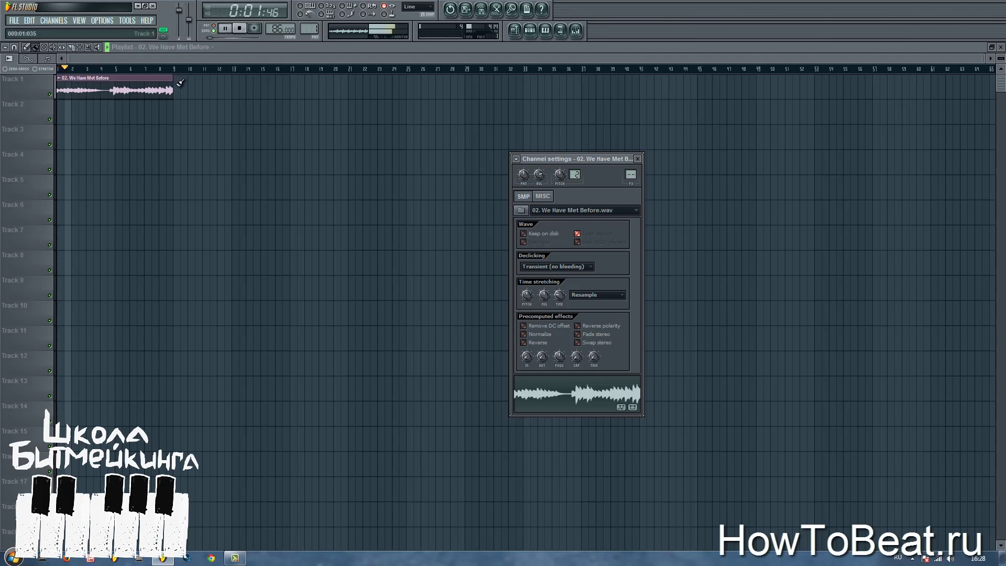
left_click_drag(558, 297, 558, 329)
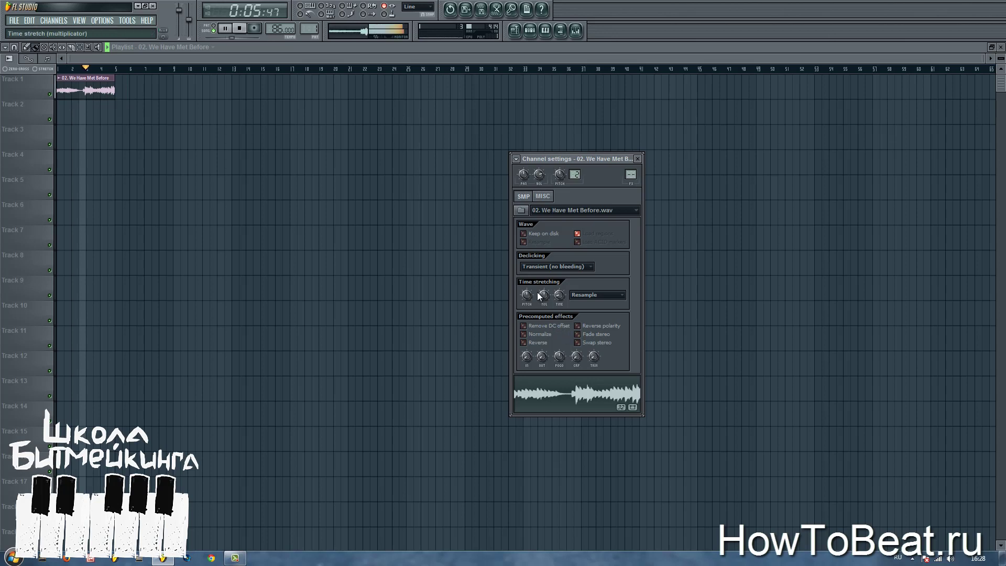
left_click_drag(276, 29, 277, 37)
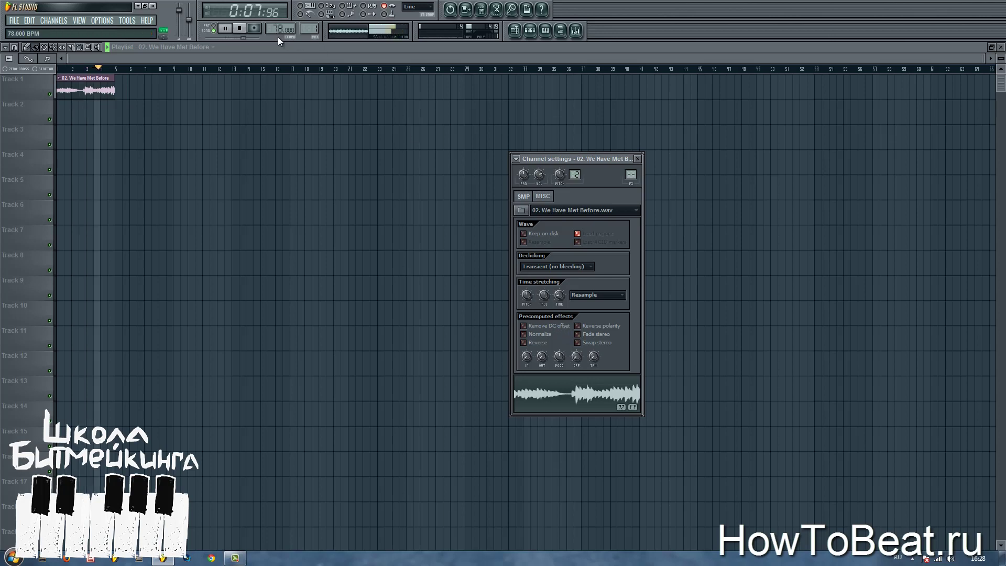
left_click(637, 159)
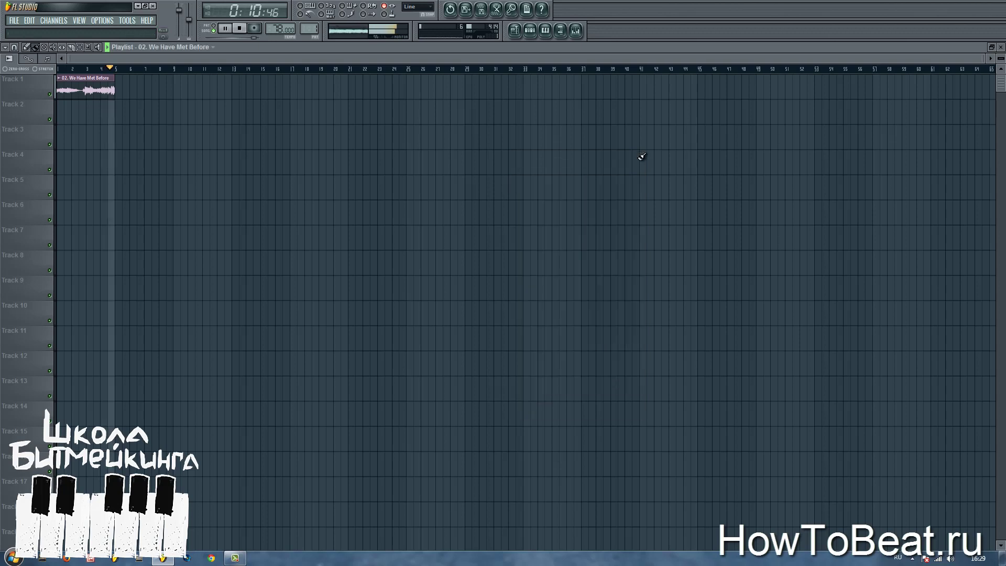
Open the clip's channel settings and the mixer, and stop playback
double_click(103, 79)
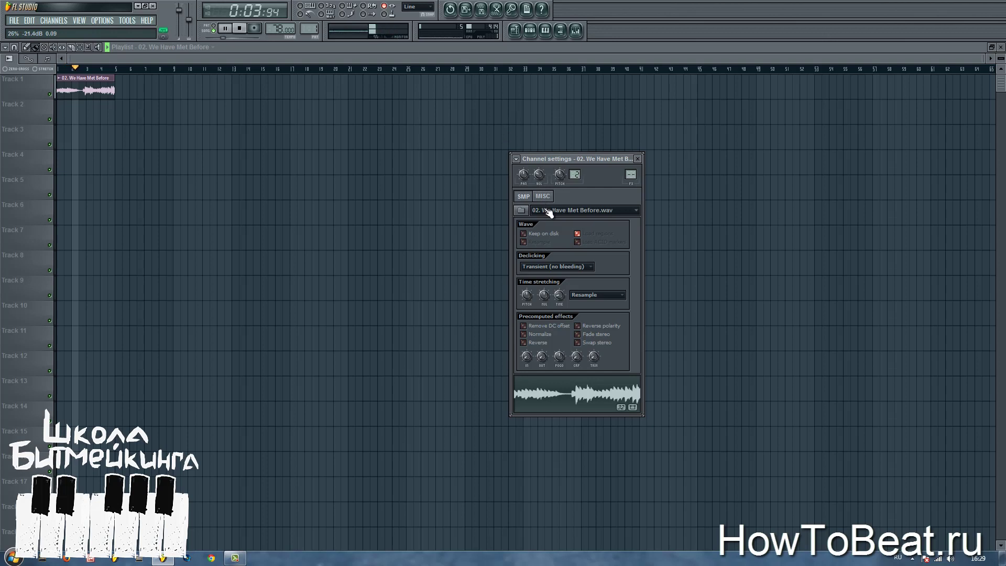
left_click(548, 151)
right_click(561, 162)
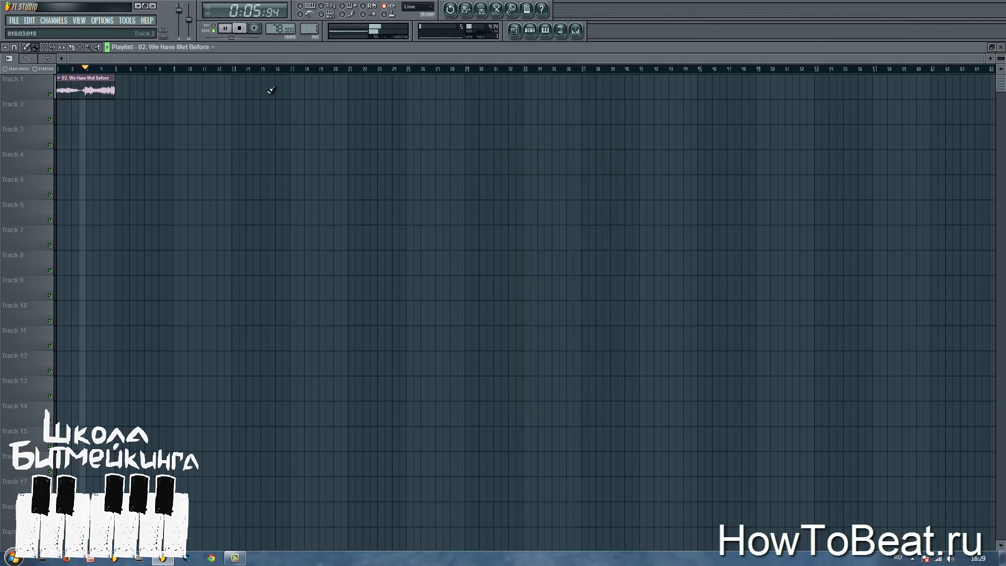
double_click(104, 86)
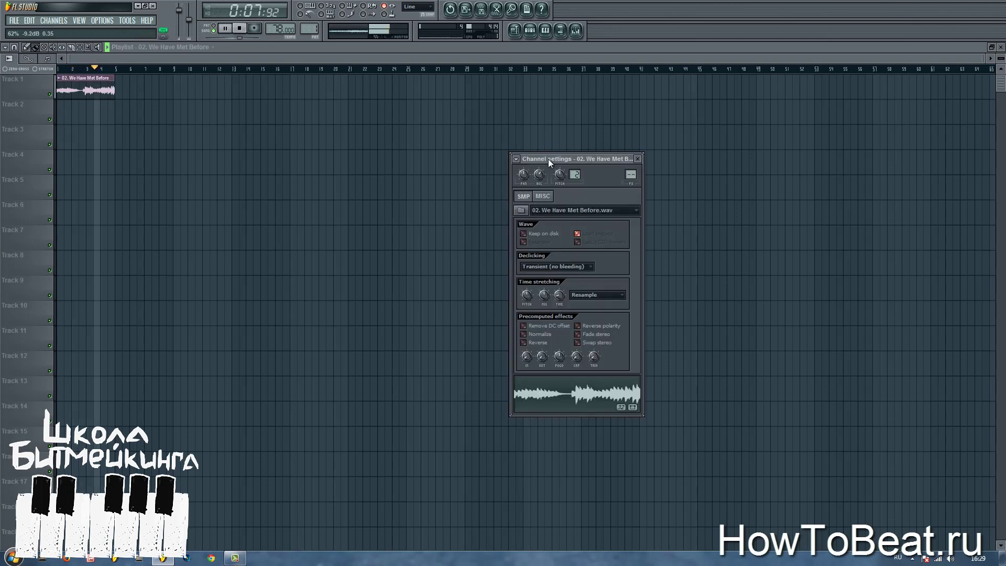
left_click(578, 31)
key("space")
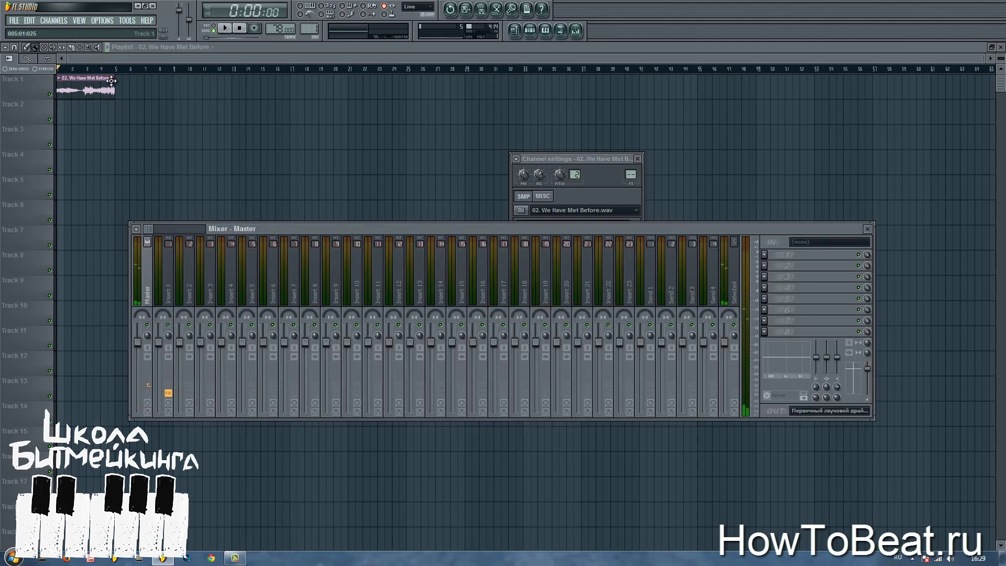
Try to route the clip's channel to a mixer insert, and select the Insert 1 track in the mixer
double_click(111, 84)
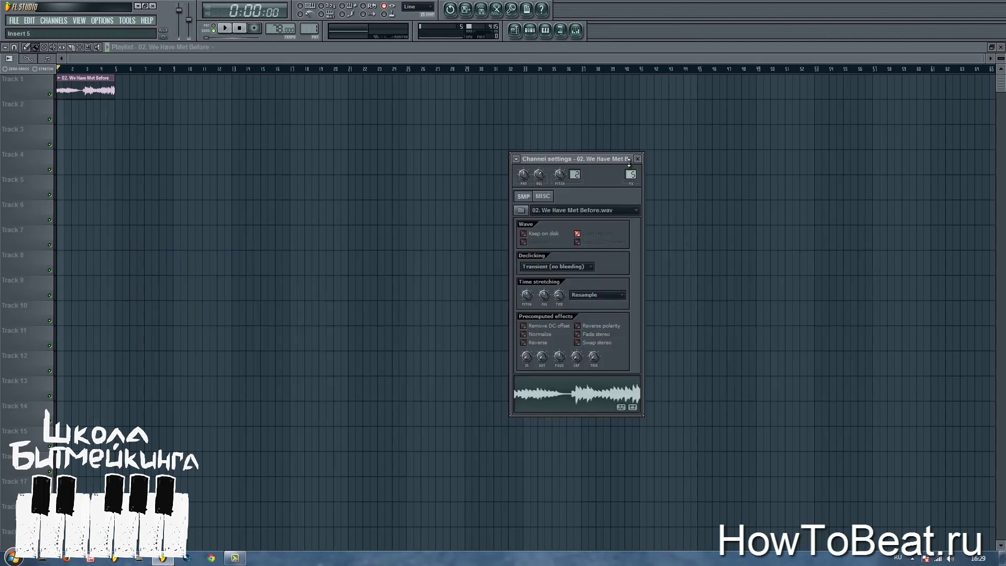
left_click(575, 31)
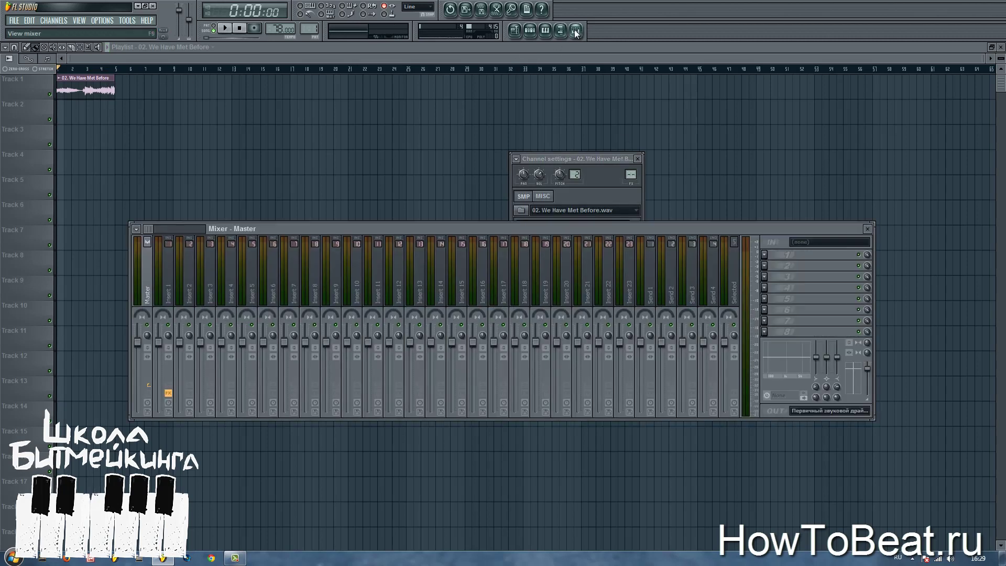
left_click(165, 271)
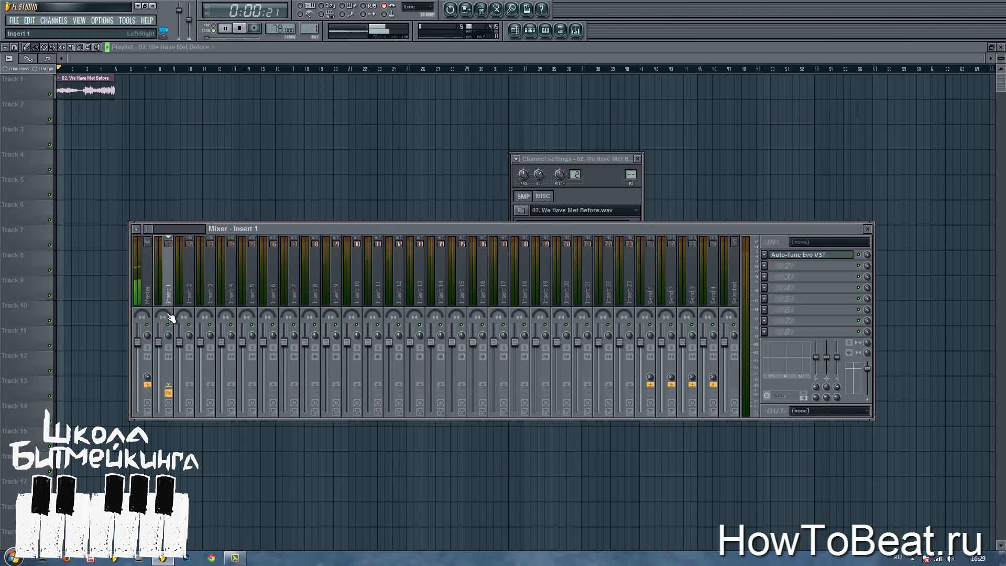
Route the clip's channel to mixer track Insert 1 and lower the Insert 1 fader to about 53% during playback
double_click(83, 78)
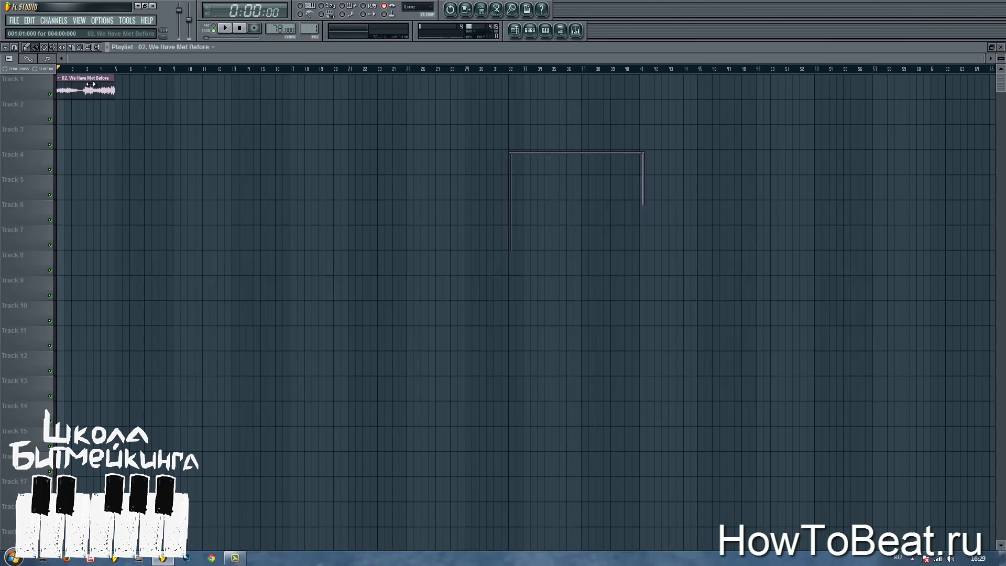
left_click_drag(629, 174, 629, 169)
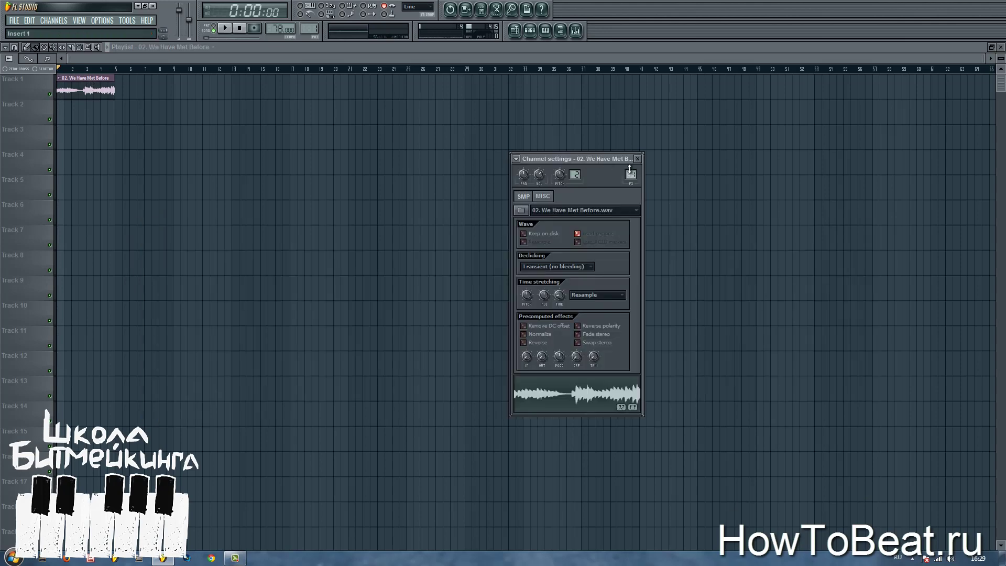
left_click(576, 31)
key("space")
left_click_drag(159, 343, 165, 379)
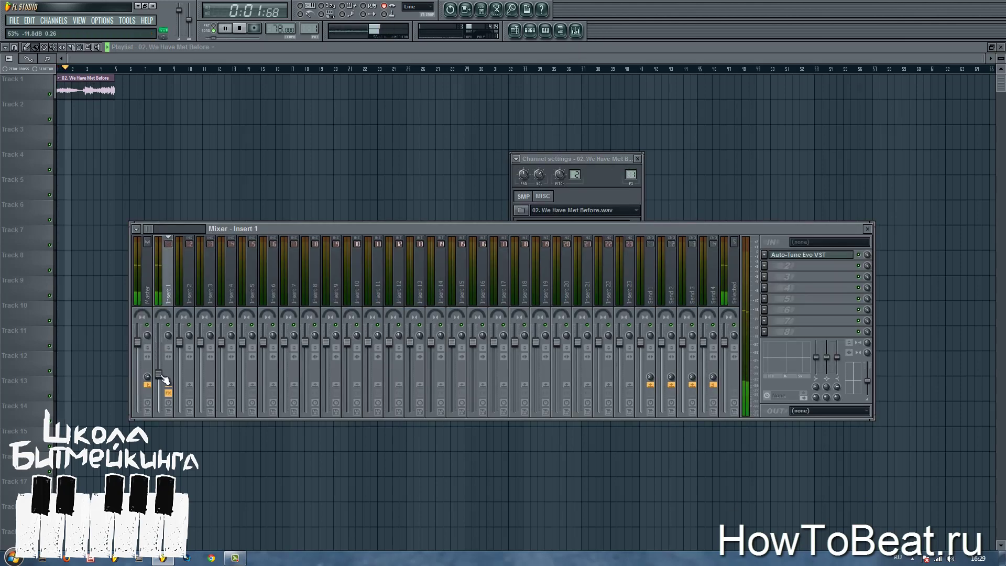
Open the Auto-Tune Evo plugin on Insert 1 and enable Track Pitch with playback stopped
left_click(791, 254)
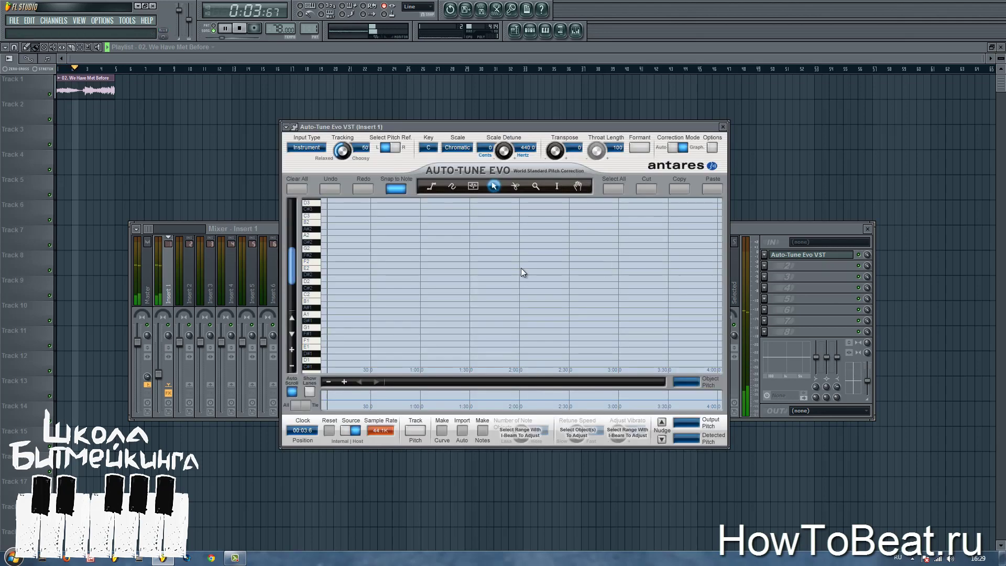
key("space")
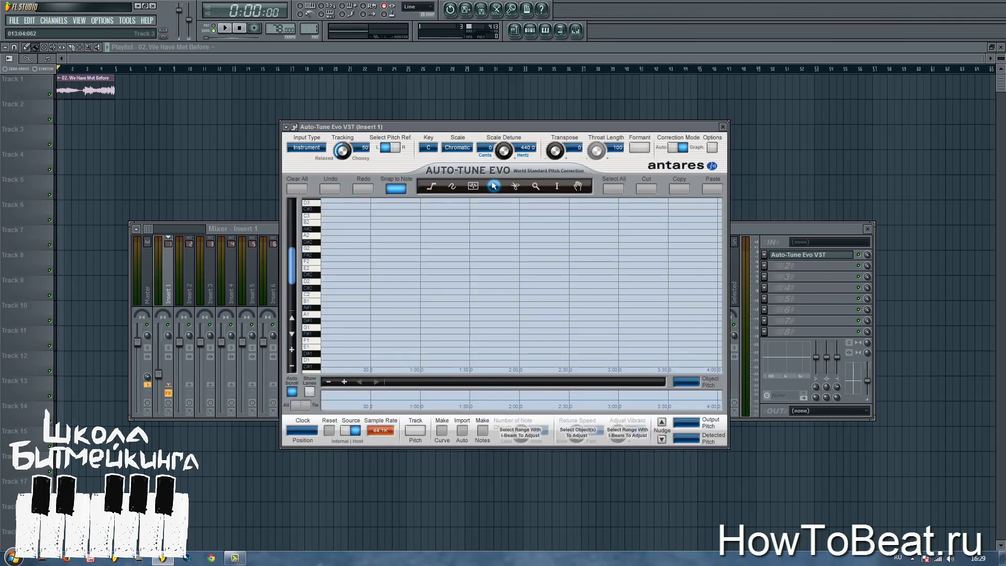
left_click(180, 280)
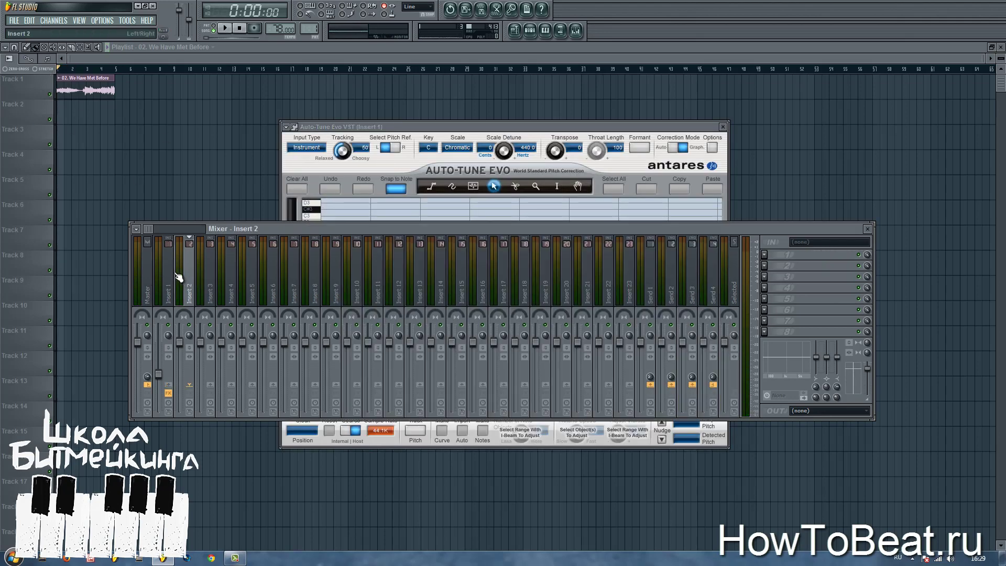
left_click(174, 268)
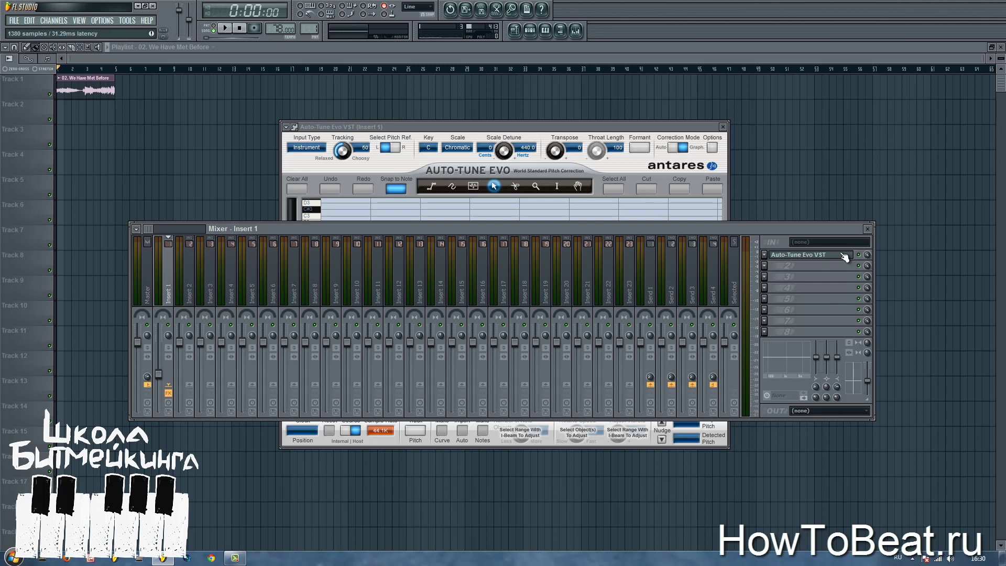
left_click(717, 161)
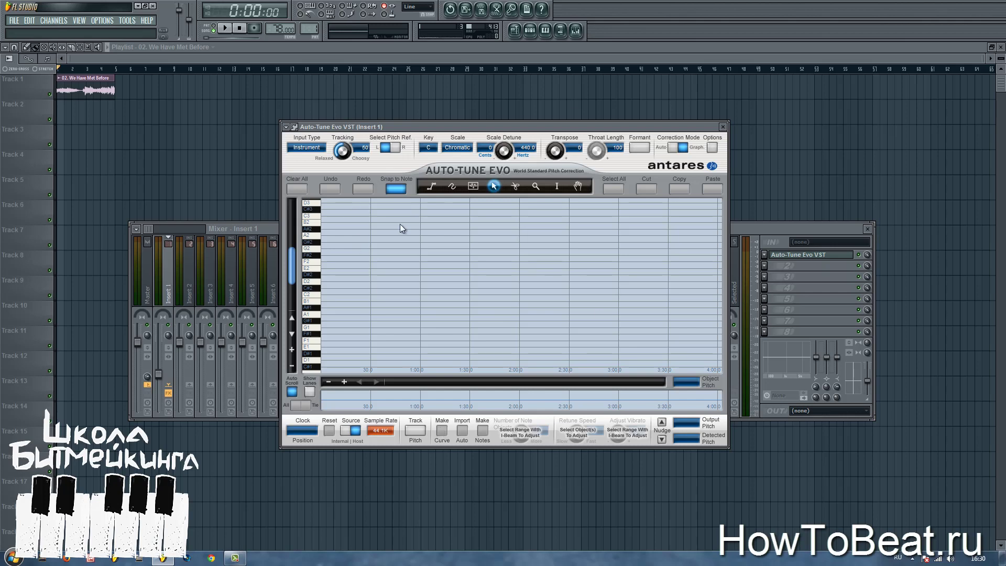
left_click(415, 431)
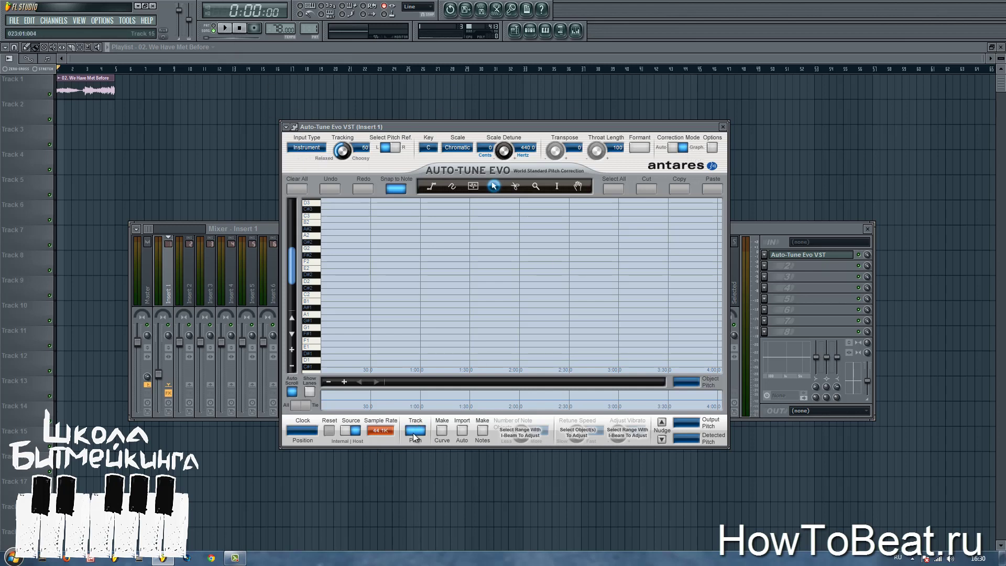
Play the clip so Auto-Tune Evo captures its pitch, turn off Track Pitch, and stop playback
left_click(225, 29)
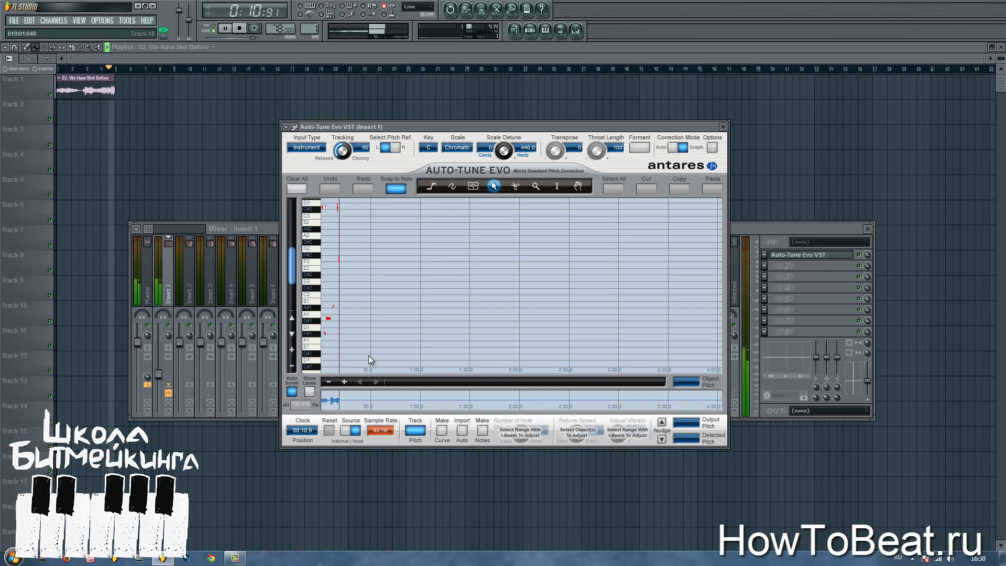
left_click(417, 431)
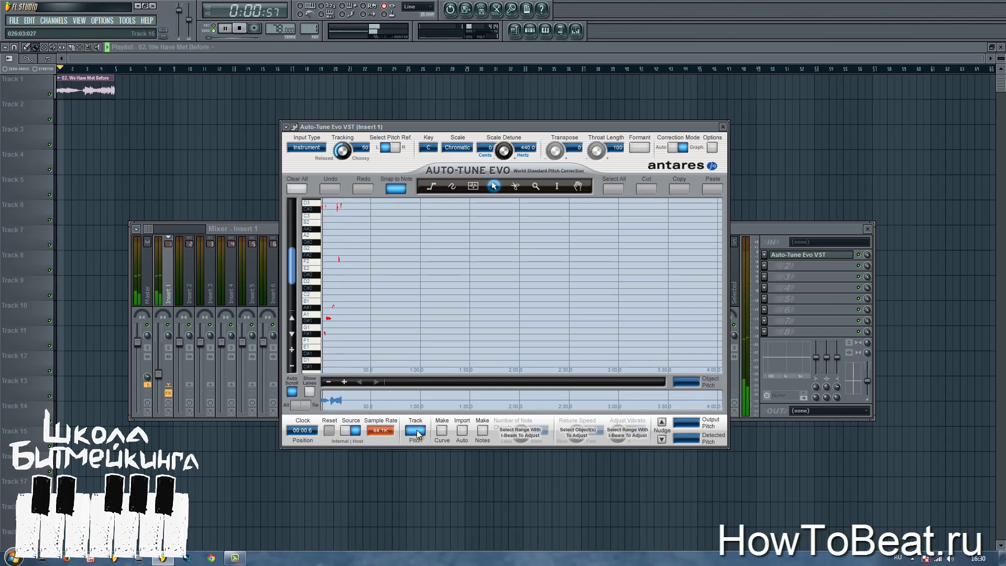
left_click(418, 431)
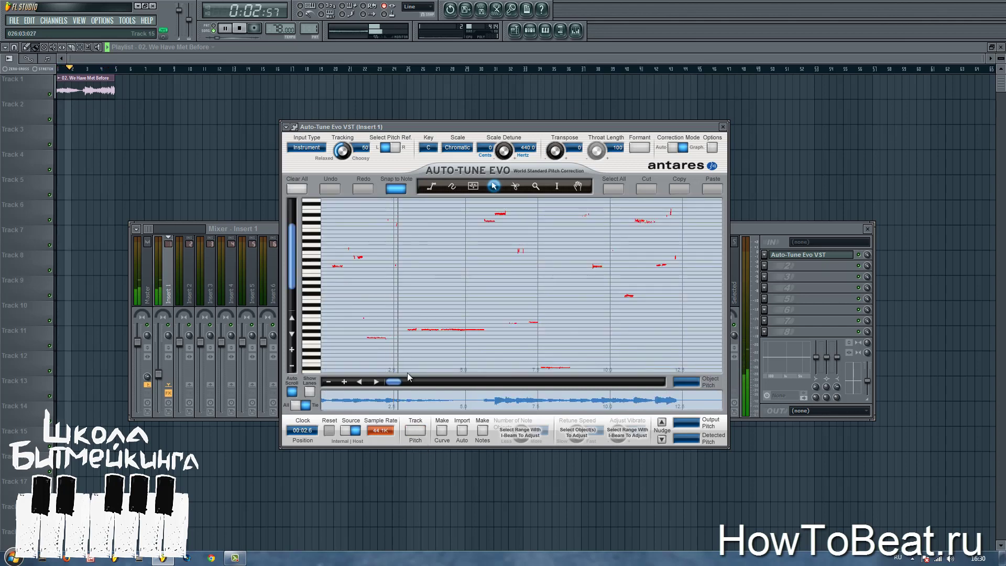
left_click(239, 28)
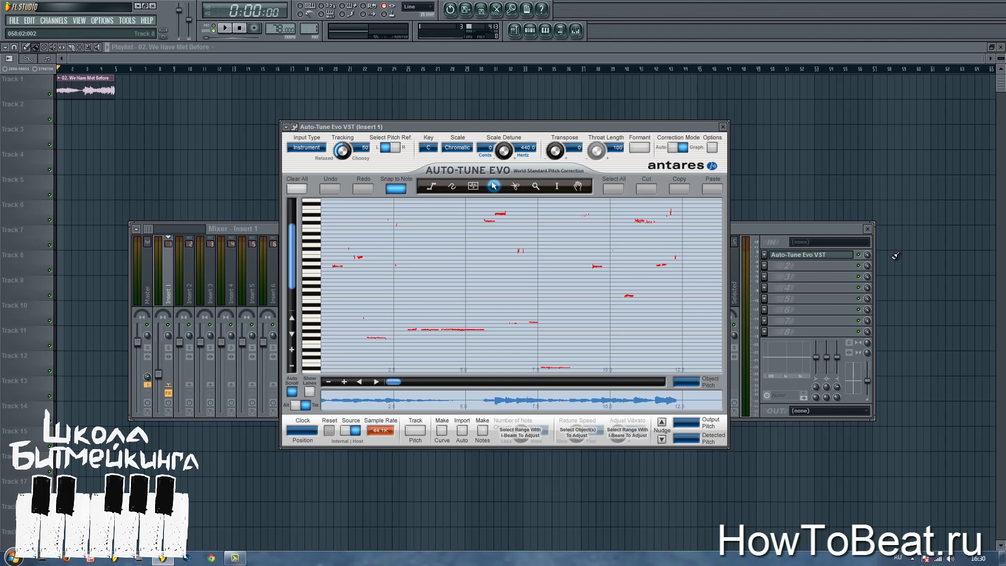
Adjust the pitch graph's time and note scales so the whole tracked curve fits and the note names are readable
left_click(865, 259)
left_click(646, 127)
left_click(329, 381)
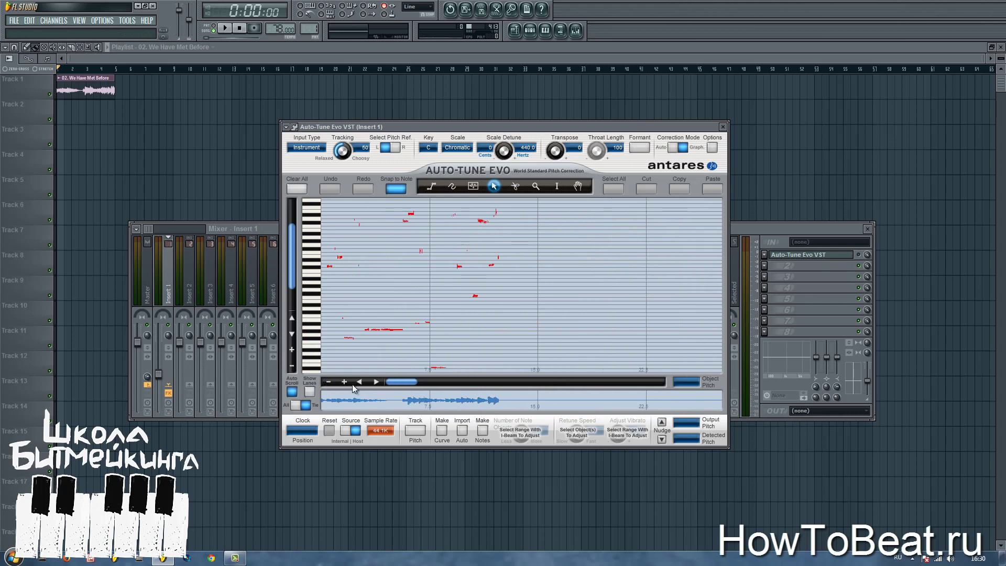
left_click(345, 382)
left_click_drag(399, 383, 367, 387)
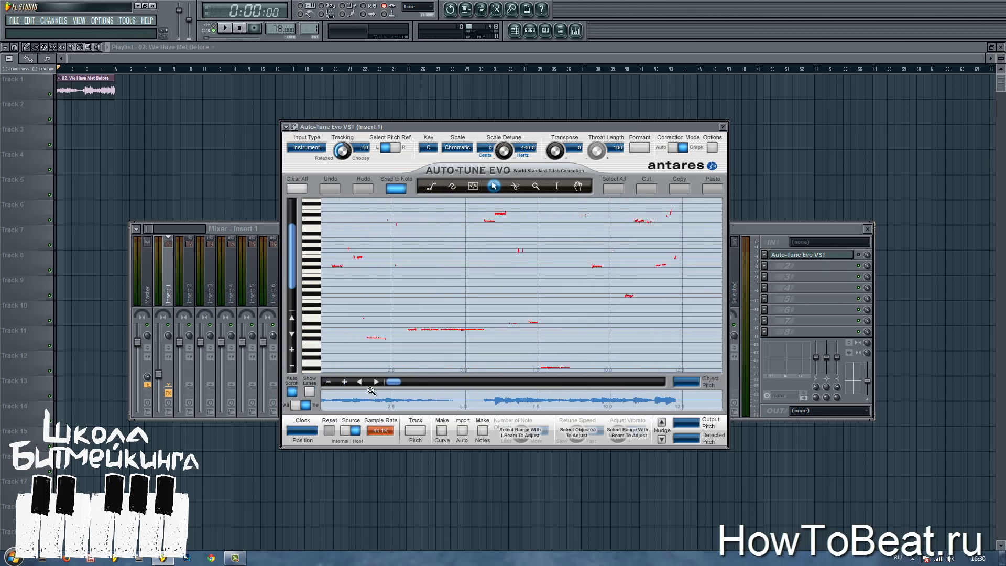
left_click(328, 383)
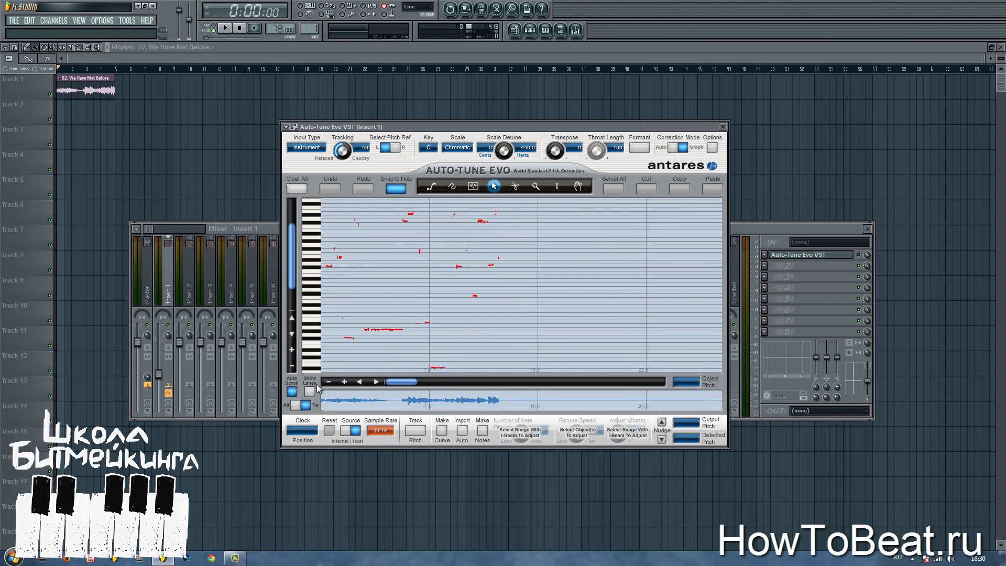
left_click(292, 366)
left_click(291, 350)
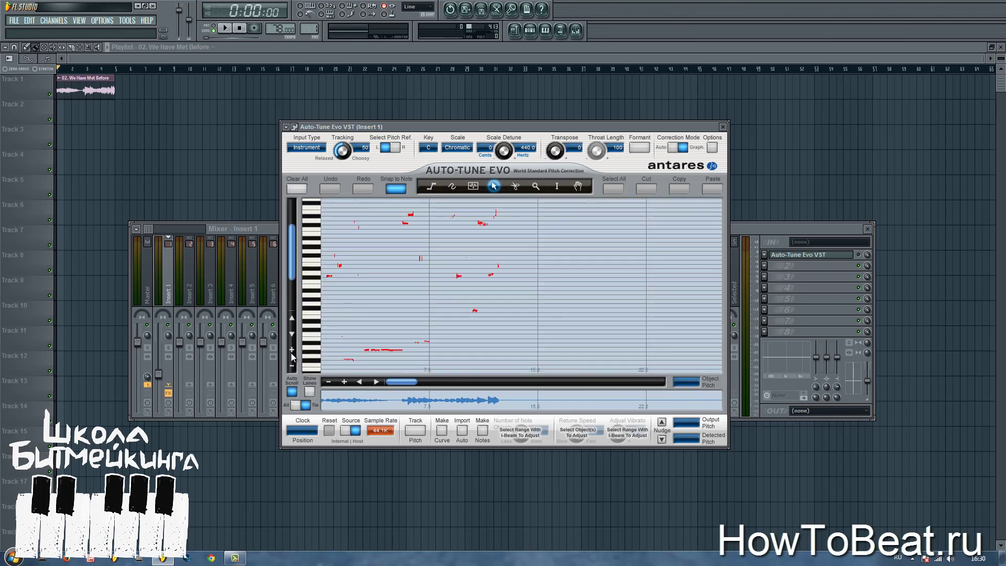
left_click(292, 350)
mouse_move(290, 261)
left_mouse_down()
mouse_move(291, 285)
mouse_move(291, 270)
left_mouse_up()
left_click(346, 382)
left_click_drag(390, 381, 366, 384)
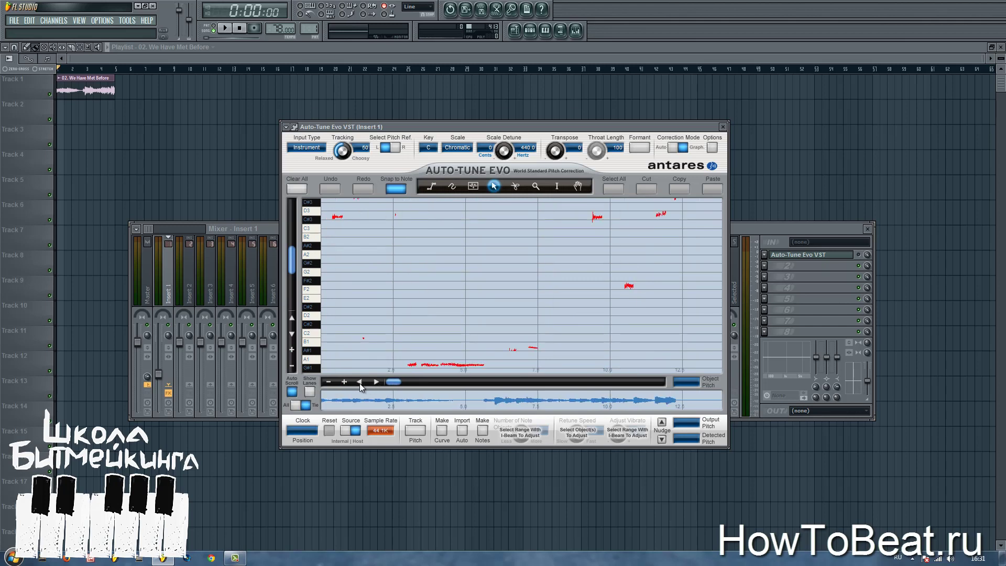
Examine the tracked pitch curves from the low notes up to the highest ones against the note names
mouse_move(293, 257)
left_mouse_down()
mouse_move(291, 286)
mouse_move(293, 226)
mouse_move(292, 270)
left_mouse_up()
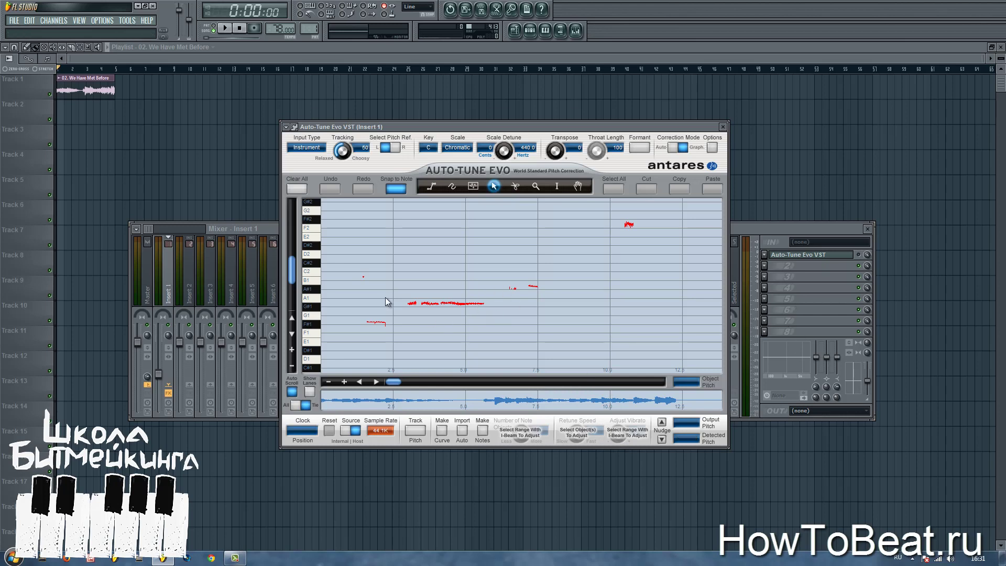
left_click_drag(292, 269, 292, 245)
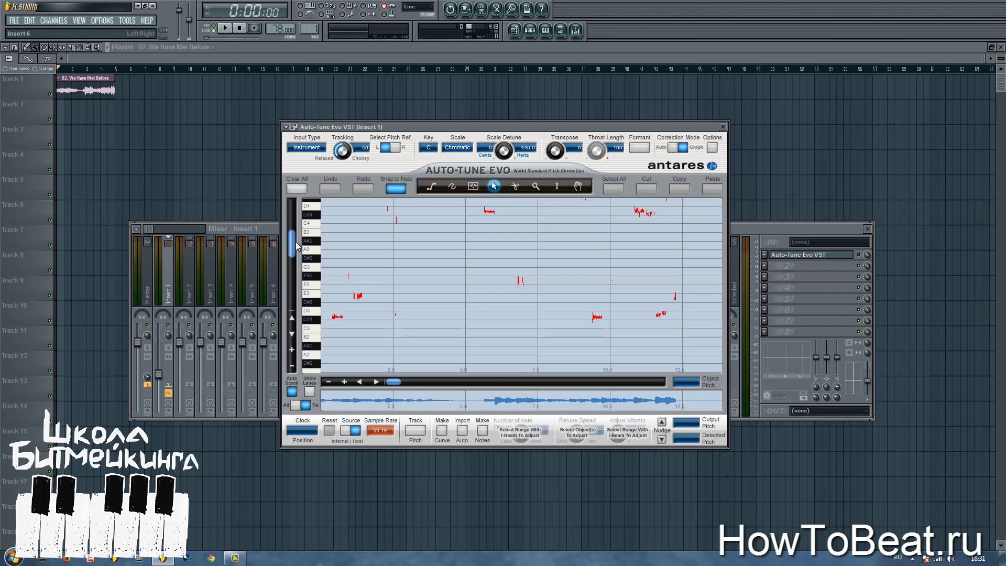
mouse_move(292, 245)
left_mouse_down()
mouse_move(291, 268)
mouse_move(294, 233)
mouse_move(282, 230)
mouse_move(294, 238)
left_mouse_up()
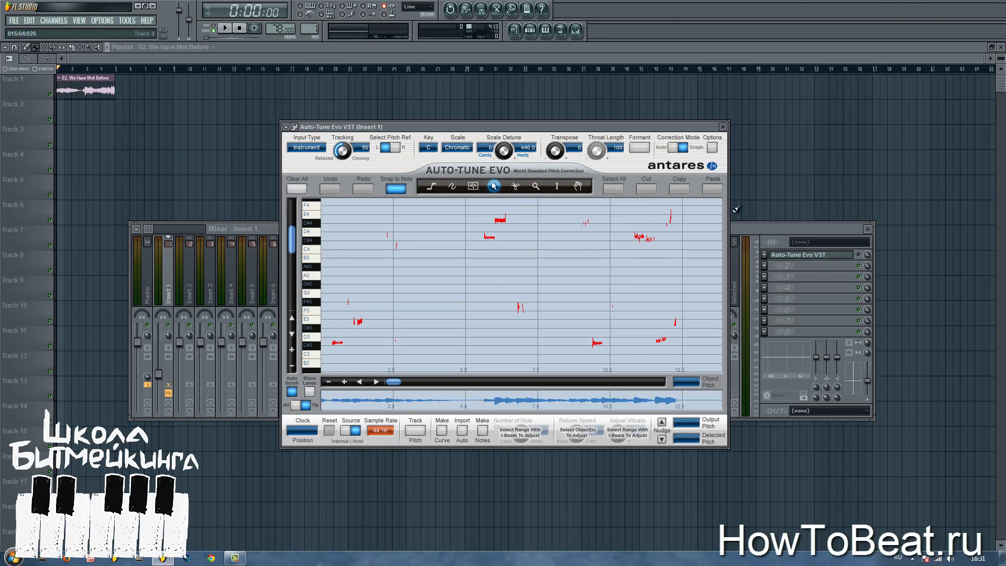
Set the Input Type in Auto-Tune Evo to Bass Inst
left_click(788, 230)
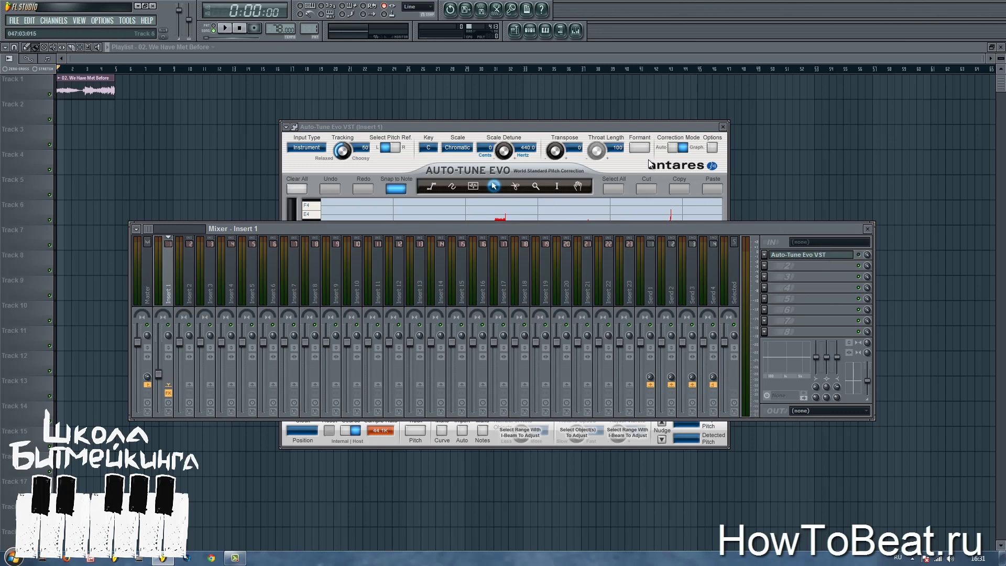
left_click(573, 130)
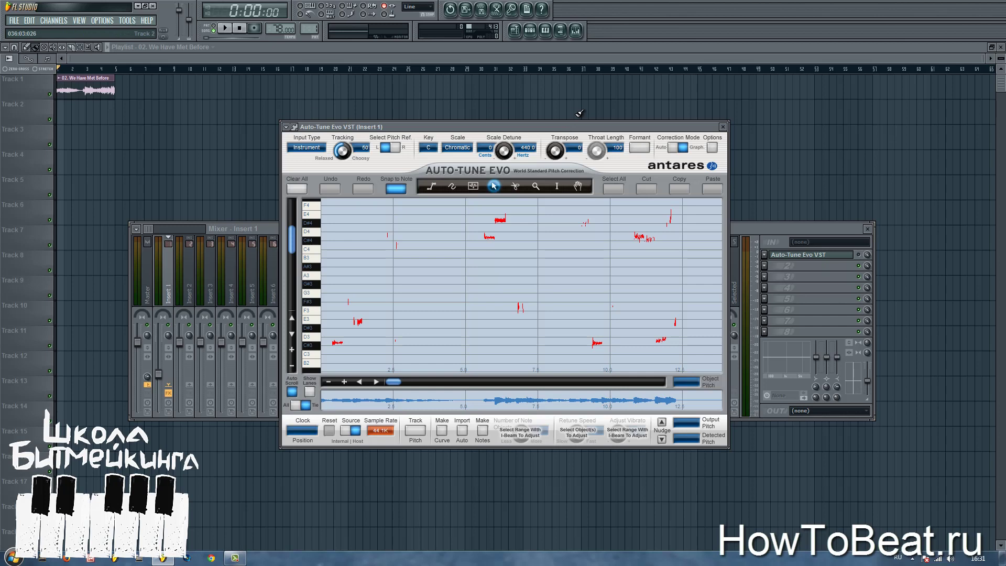
left_click(314, 147)
left_click(318, 205)
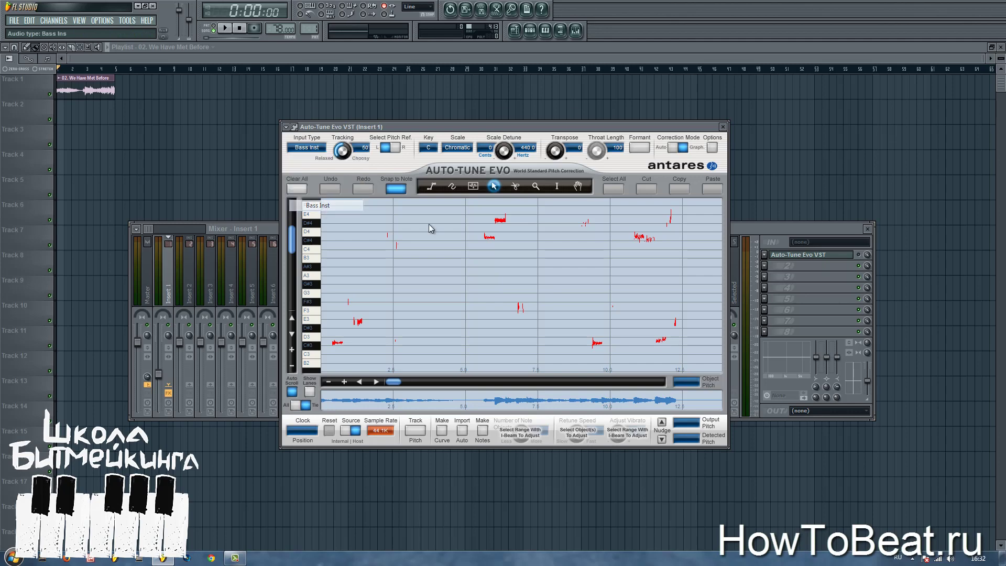
Move Auto-Tune Evo VST down to the third effect slot of Insert 1
left_click(836, 253)
left_click(858, 254)
left_click_drag(828, 255, 822, 277)
Load FabFilter Pro-Q in the first effect slot of Insert 1 and shape a High Cut band at about 388 Hz
left_click(763, 265)
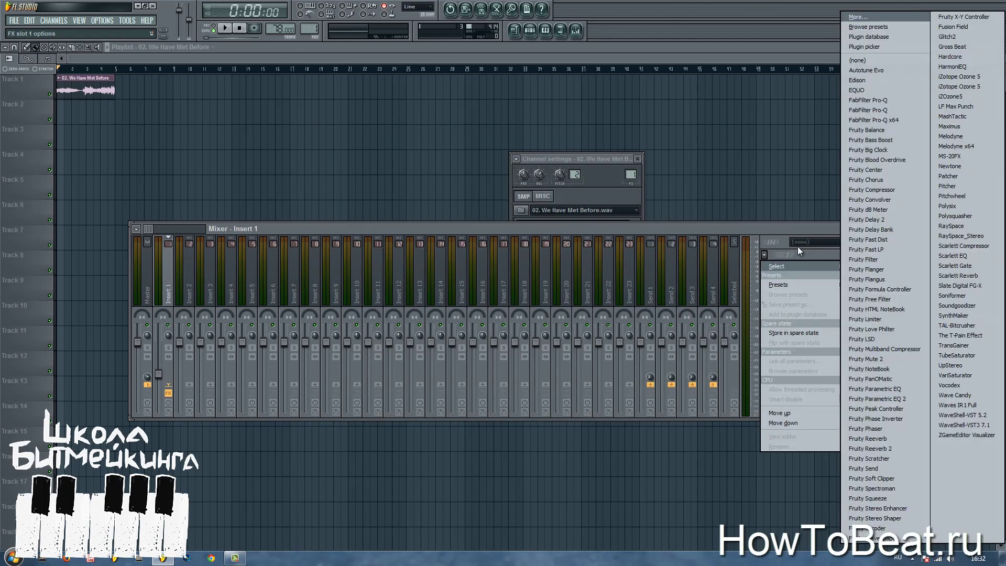
left_click(886, 100)
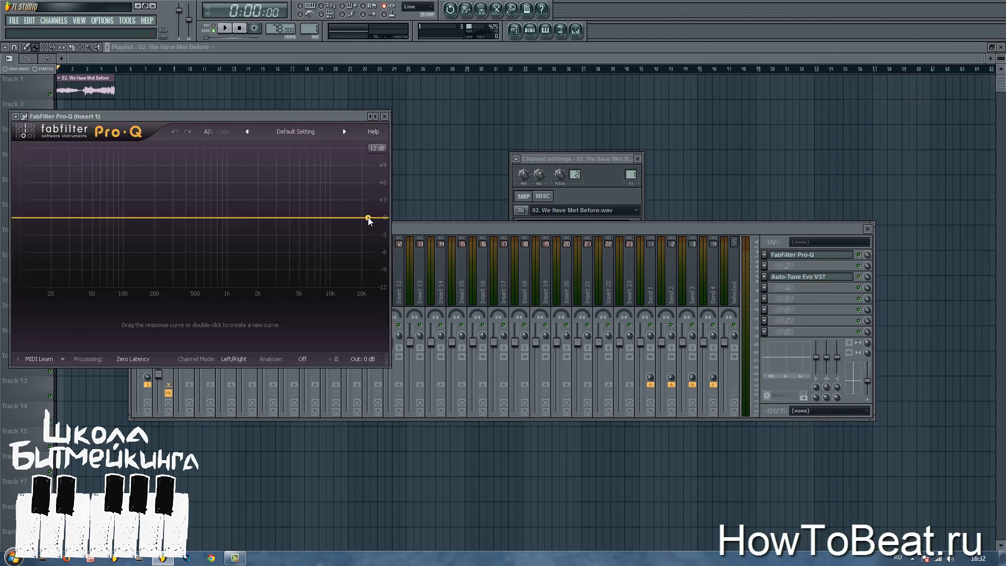
left_click_drag(368, 218, 181, 218)
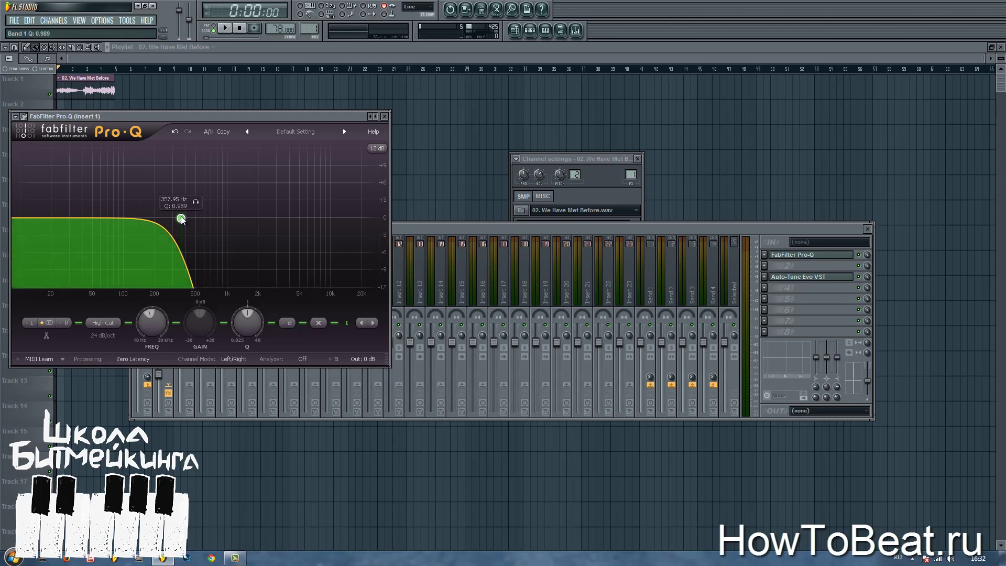
left_click_drag(182, 219, 185, 218)
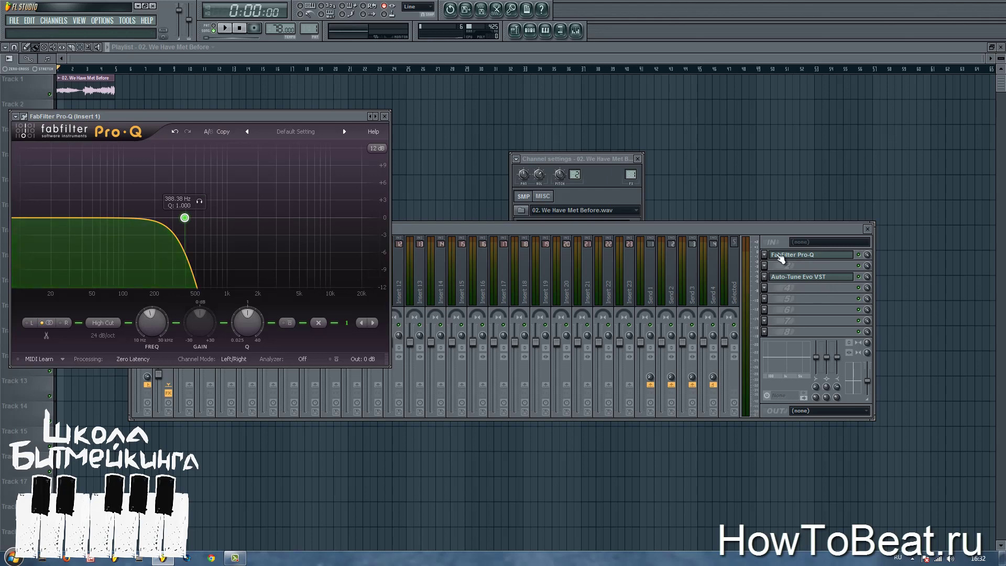
Load WaveShell-VST3 7.1 in the second effect slot of Insert 1 and choose MaxxBass Stereo
left_click(764, 265)
left_click(986, 432)
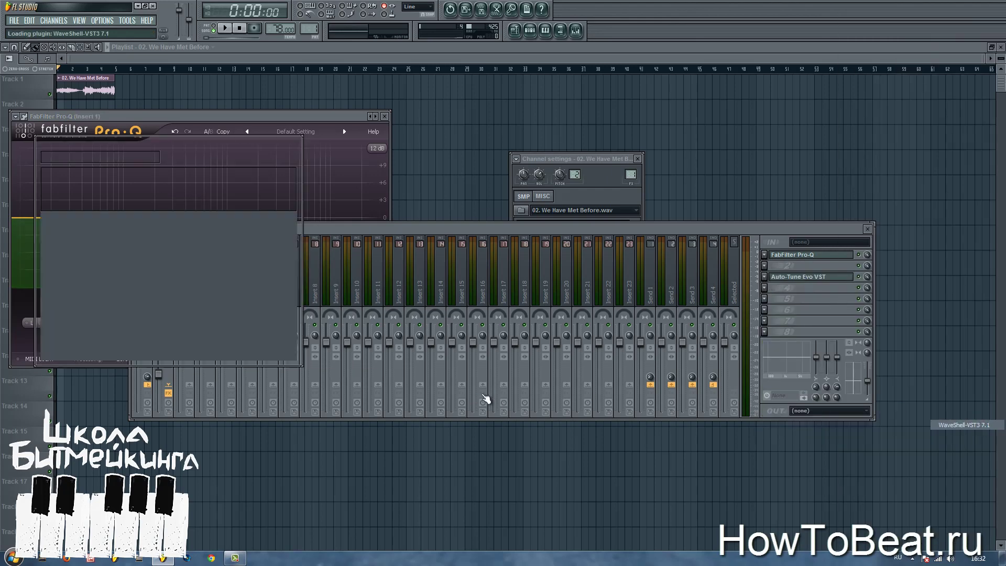
left_click(149, 201)
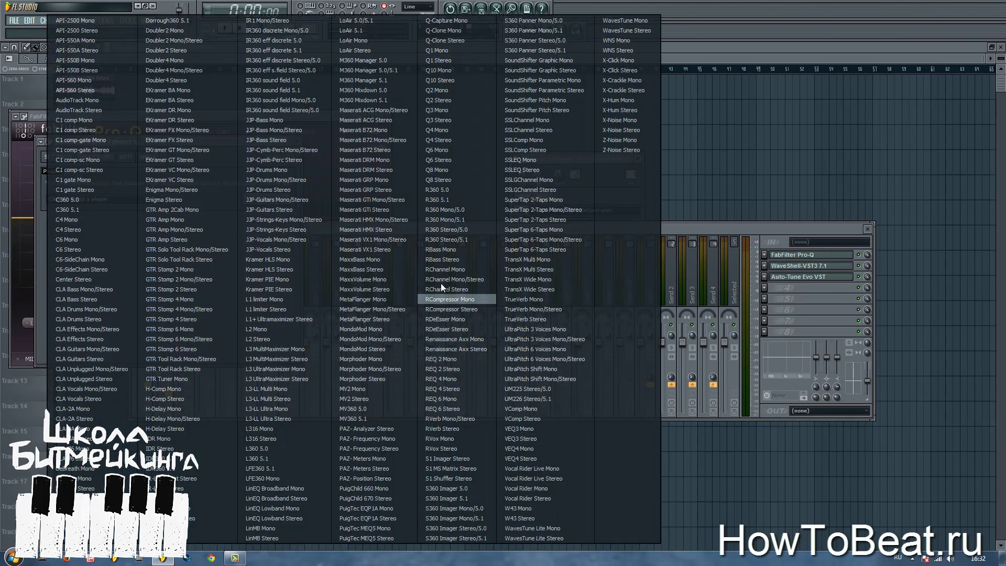
left_click(369, 268)
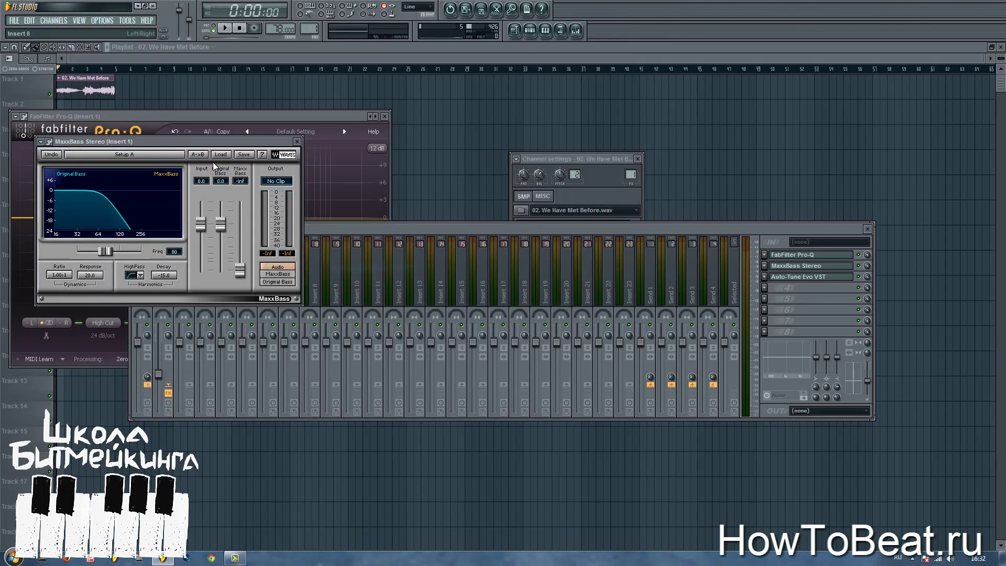
Set MaxxBass to monitor Original Bass, and close the MaxxBass, channel settings and FabFilter Pro-Q windows
left_click_drag(157, 142, 491, 177)
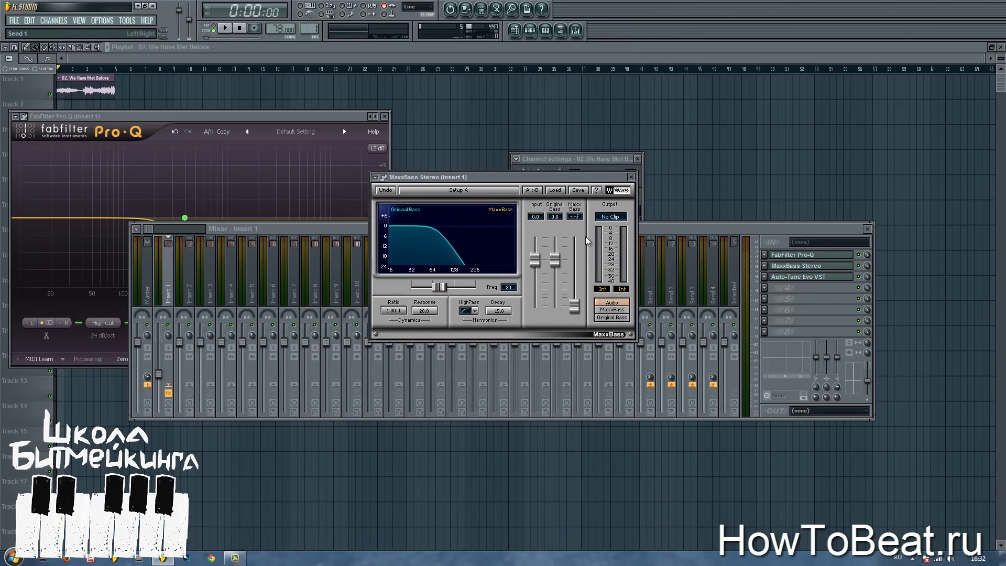
left_click(613, 318)
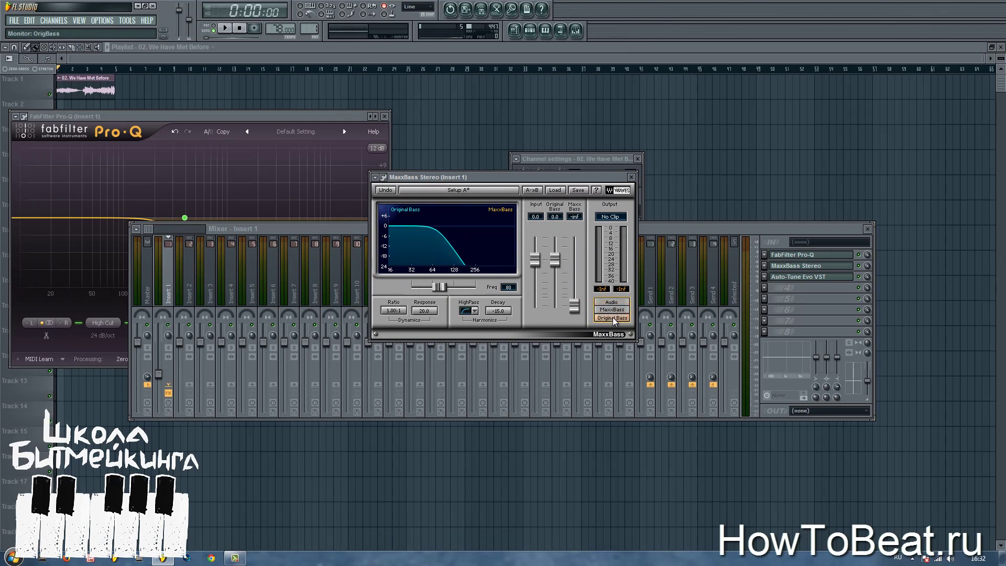
left_click(631, 178)
left_click(637, 158)
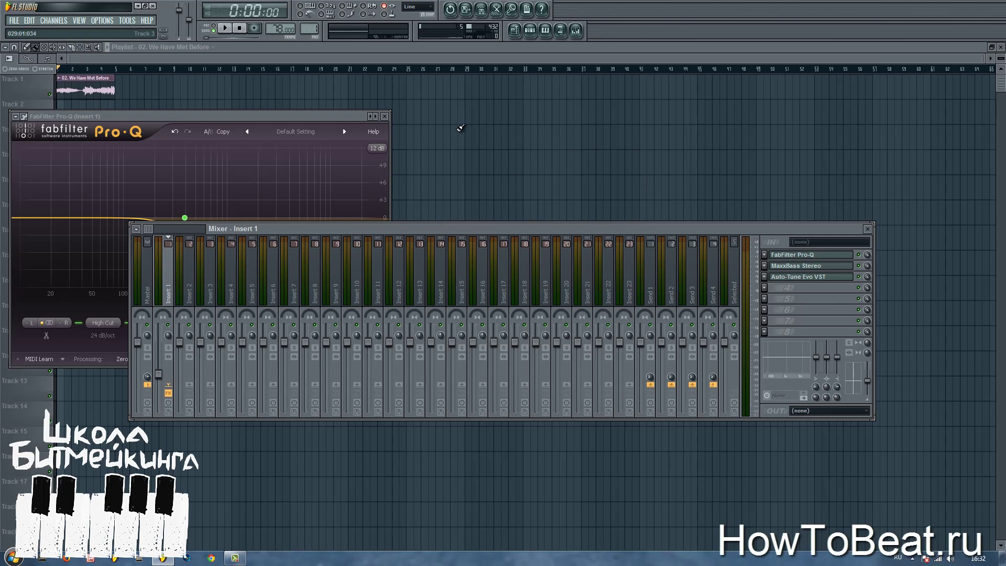
left_click(385, 117)
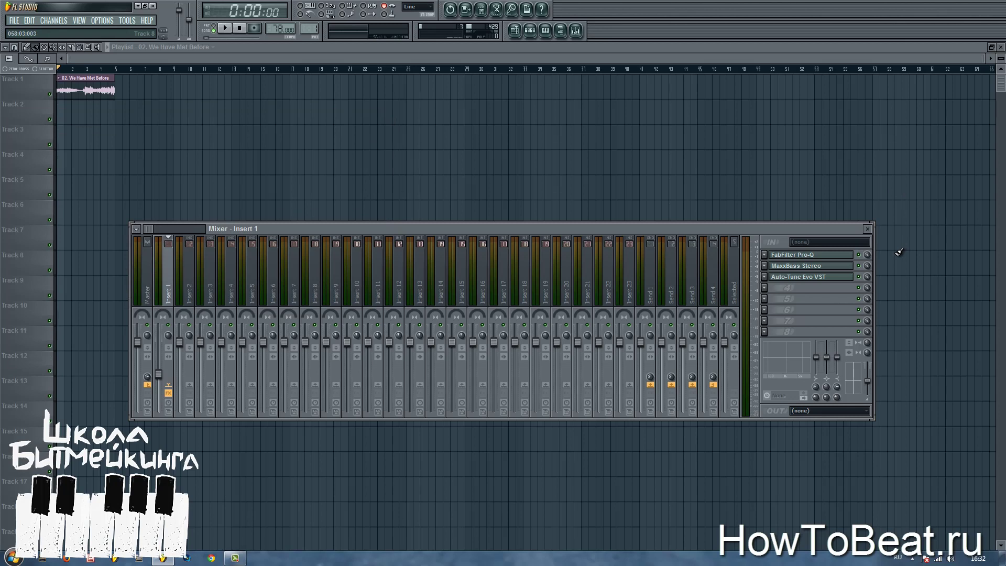
Reopen Auto-Tune Evo from Insert 1, and close the mixer, plugin and playlist windows
left_click(820, 277)
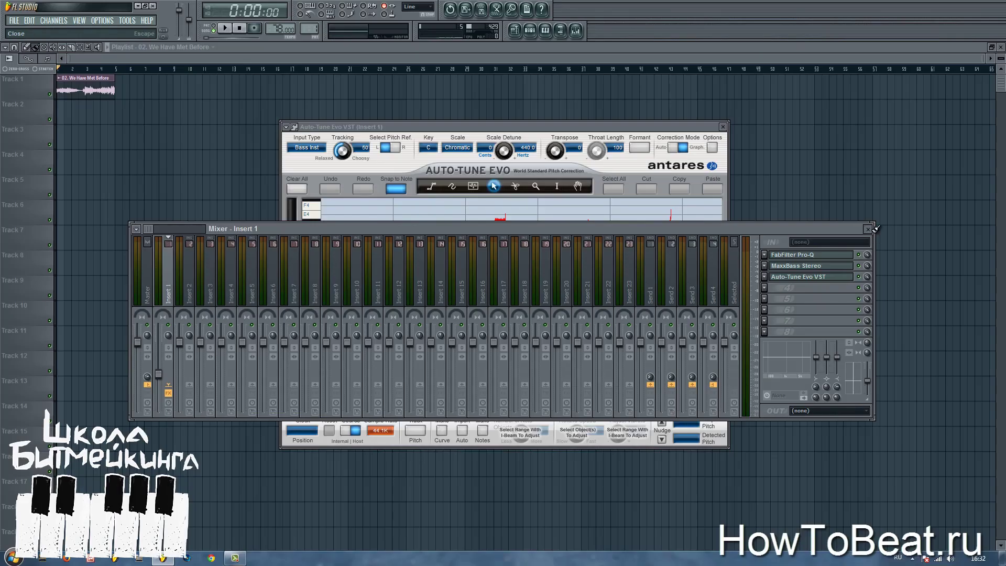
left_click(876, 226)
left_click(729, 126)
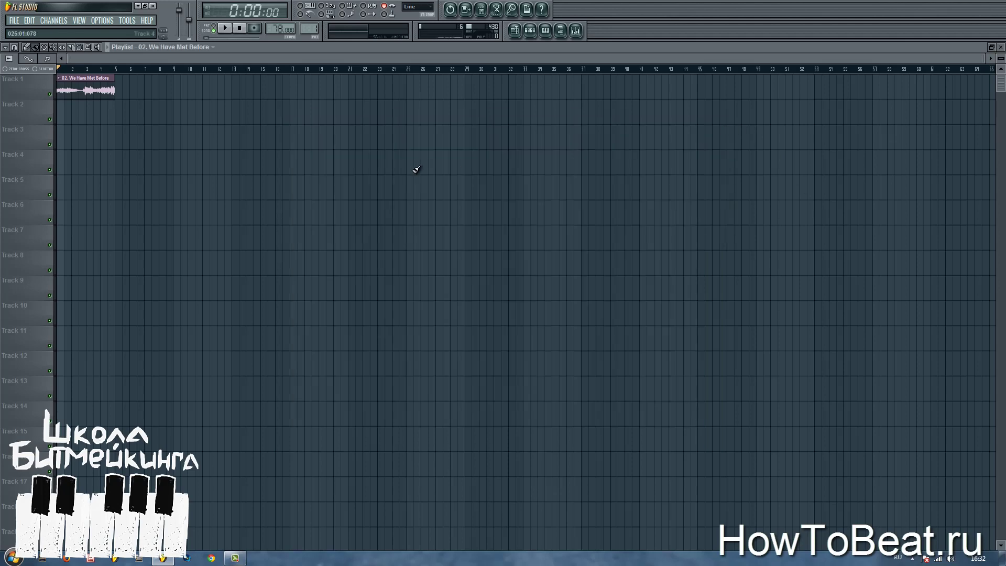
left_click(1001, 48)
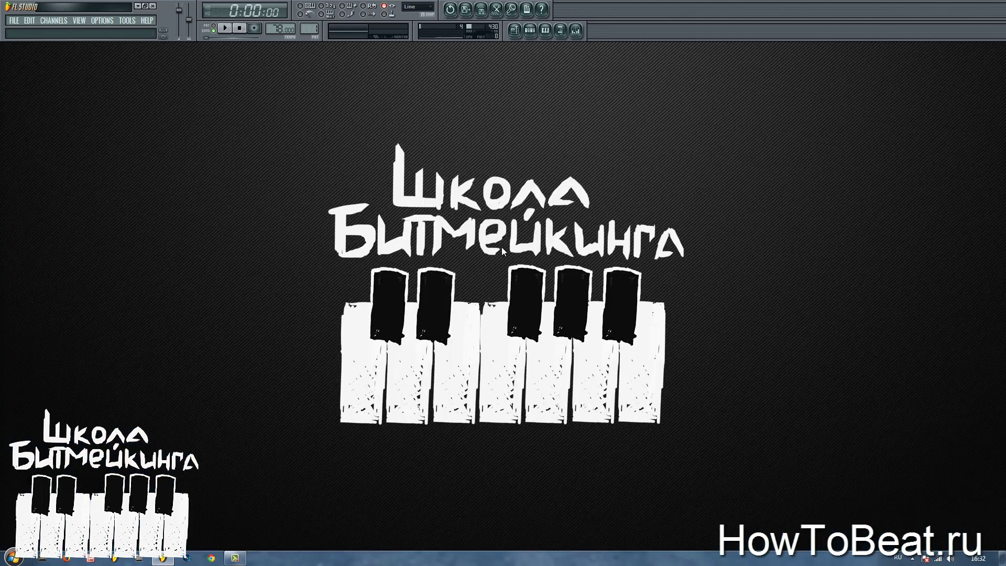